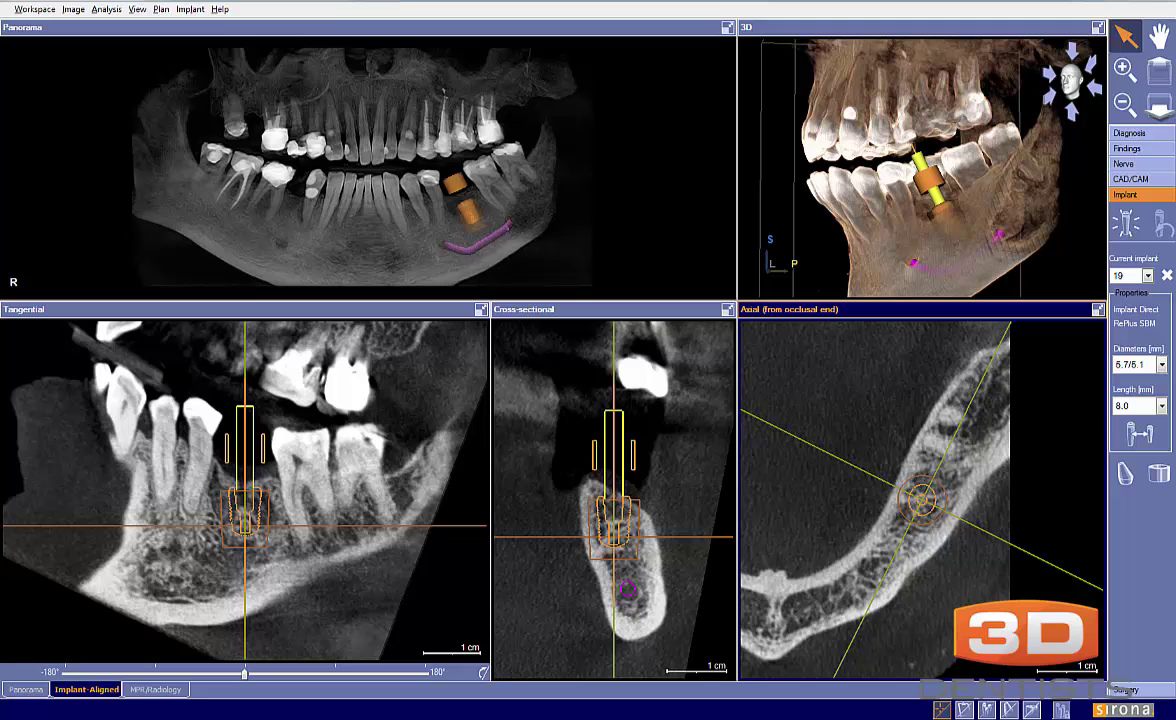
Step: Examine the enlarged panorama, marking the lower teeth around implant site 19 and the heavily restored molars, and return to the multi-view layout
click(726, 28)
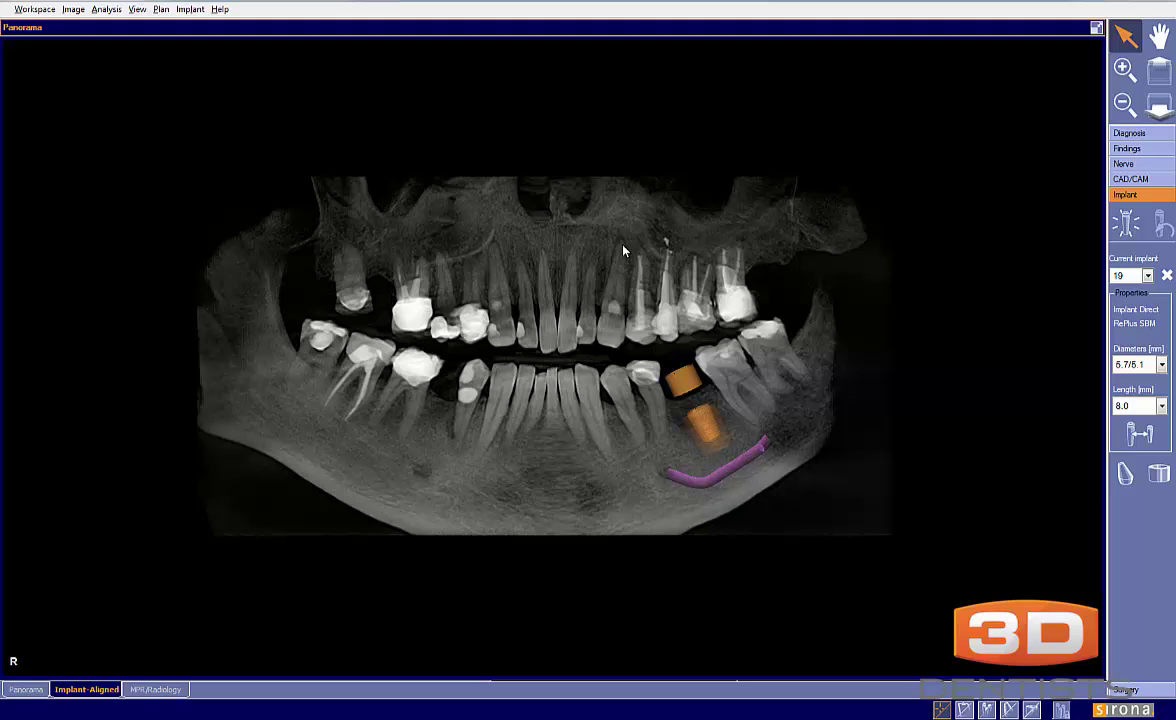
mouse_move(553, 357)
mouse_down()
mouse_move(532, 356)
mouse_move(472, 406)
mouse_move(673, 400)
mouse_move(690, 340)
mouse_move(740, 310)
mouse_move(565, 322)
mouse_move(500, 352)
mouse_up()
drag(628, 355, 663, 412)
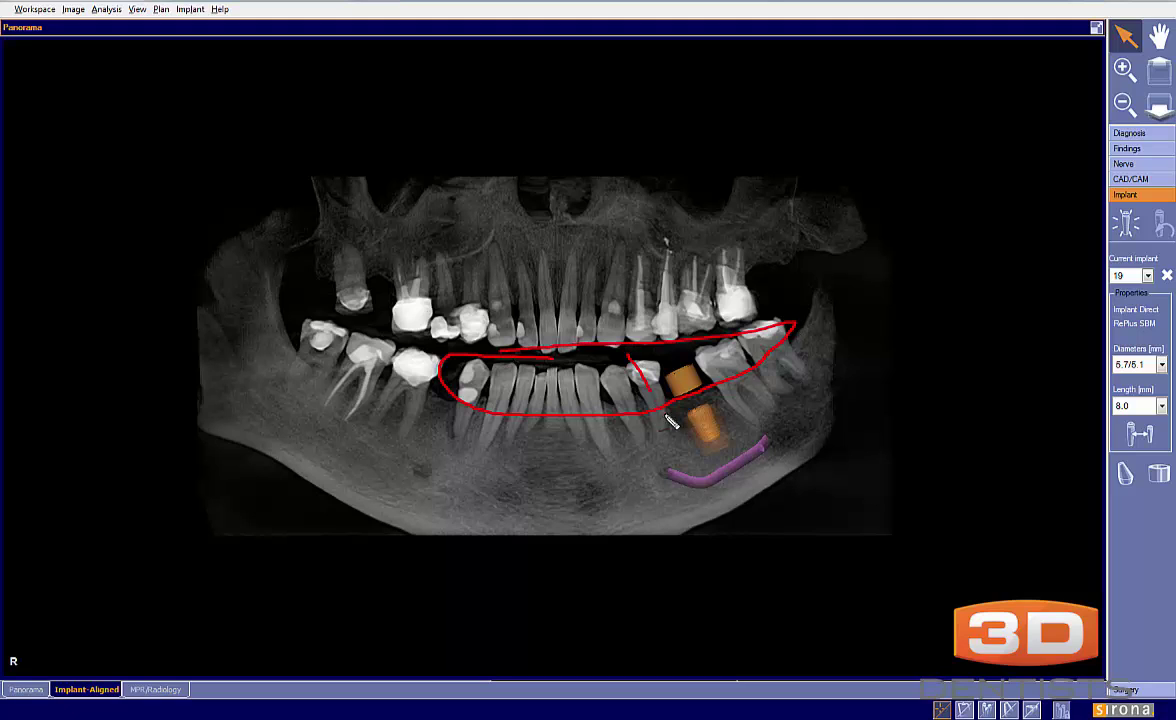
drag(657, 348, 636, 407)
drag(409, 341, 436, 418)
drag(437, 364, 355, 408)
mouse_move(354, 336)
mouse_down()
mouse_move(376, 400)
mouse_move(324, 400)
mouse_up()
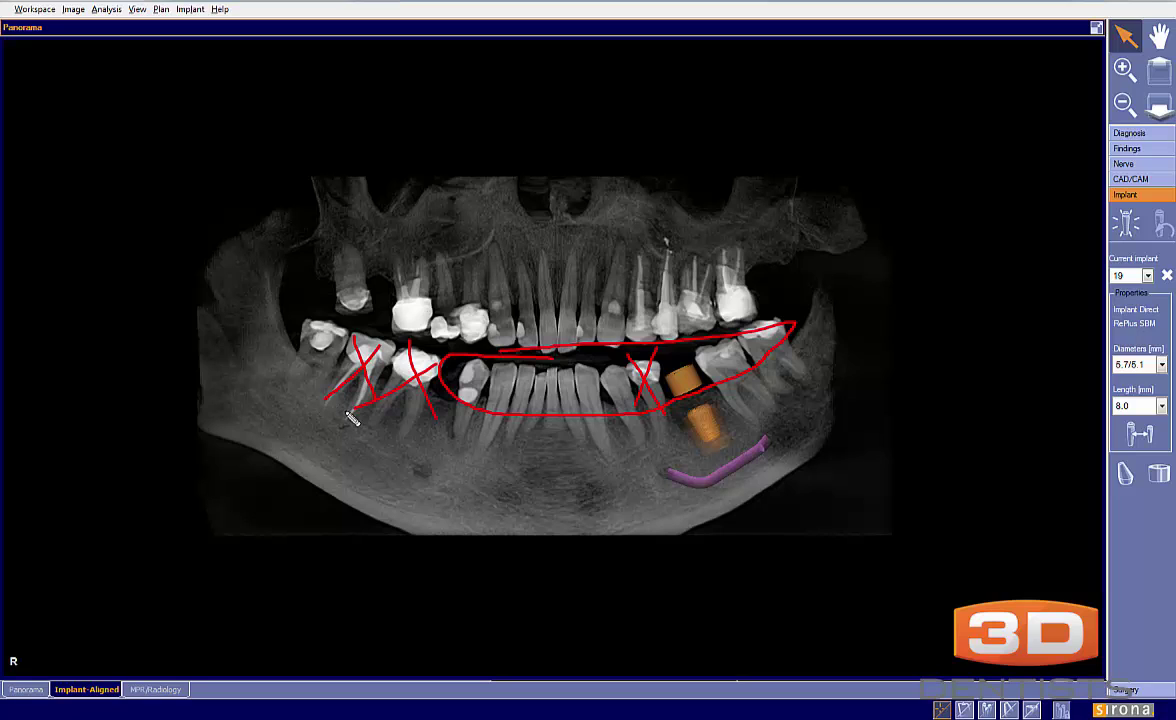
drag(525, 455, 645, 496)
key(Escape)
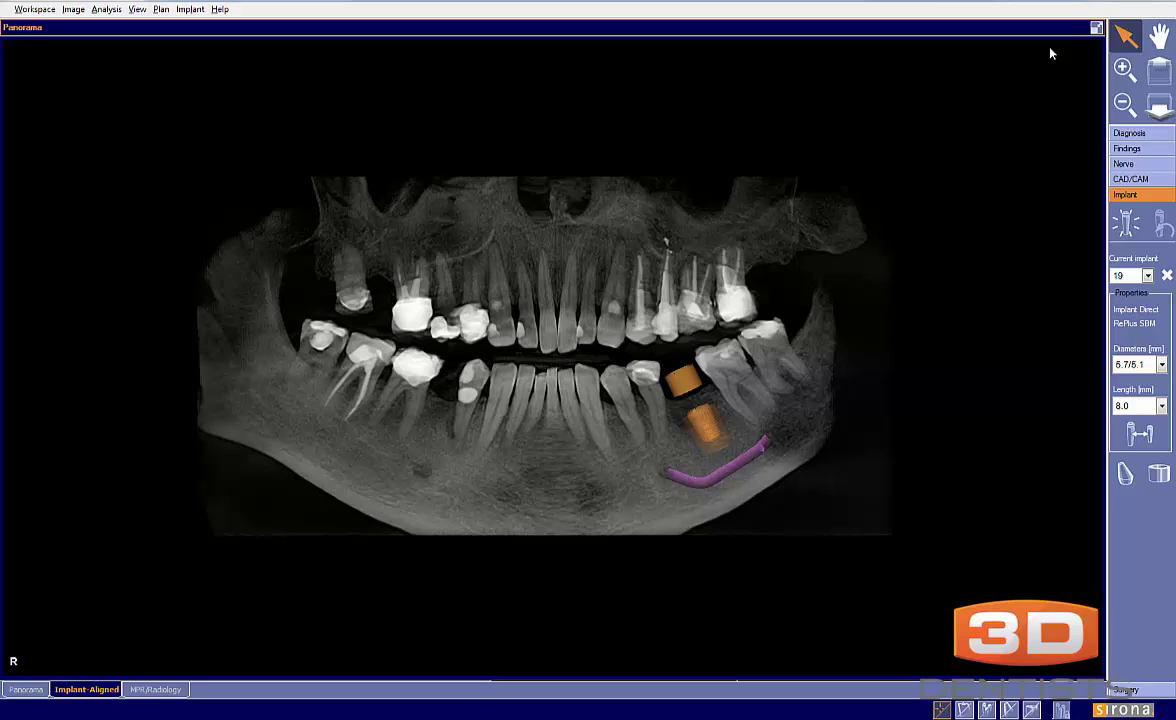
click(1096, 28)
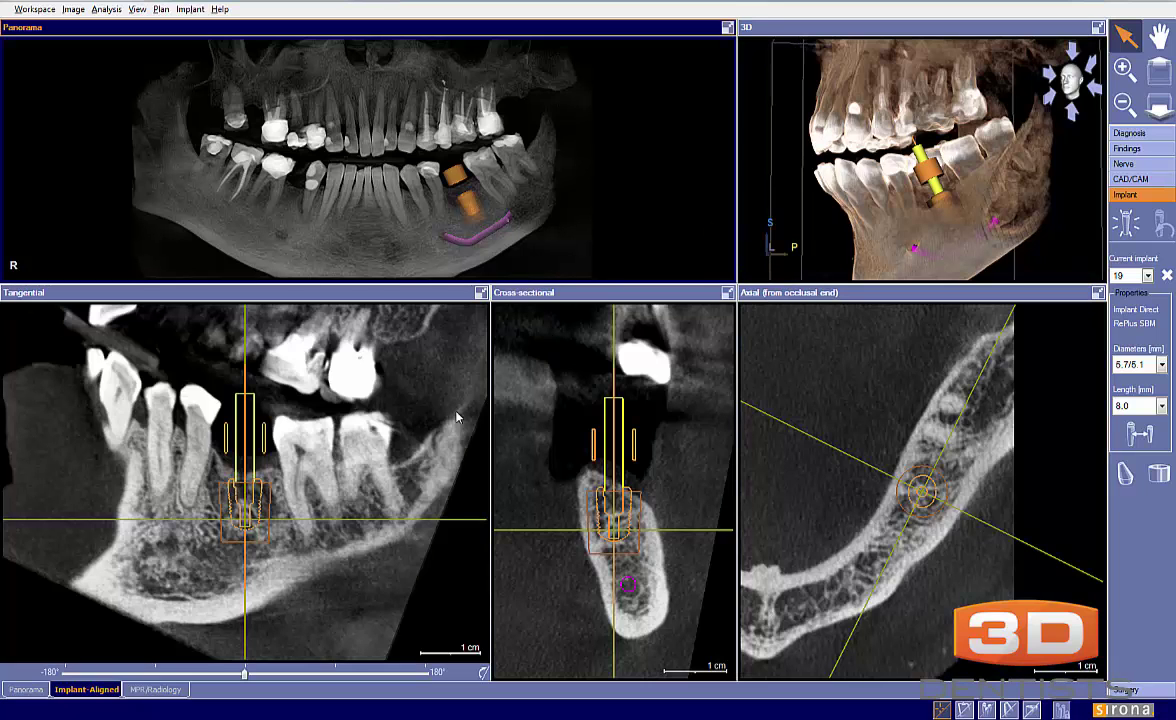
Step: Examine the bone around implant 19 in the tangential and cross-sectional views, marking the adjacent roots and the ridge's outer walls
click(676, 440)
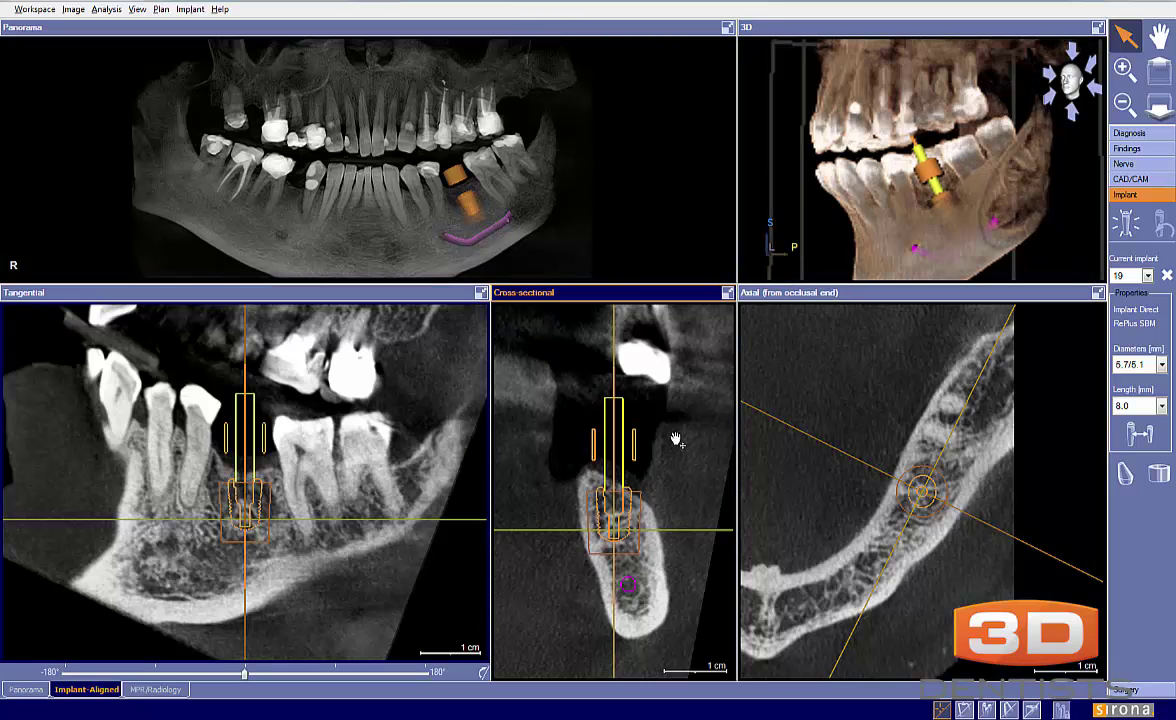
drag(676, 440, 675, 424)
mouse_move(787, 467)
mouse_down()
mouse_move(789, 457)
mouse_move(789, 478)
mouse_up()
click(316, 487)
scroll(316, 487, up, 2)
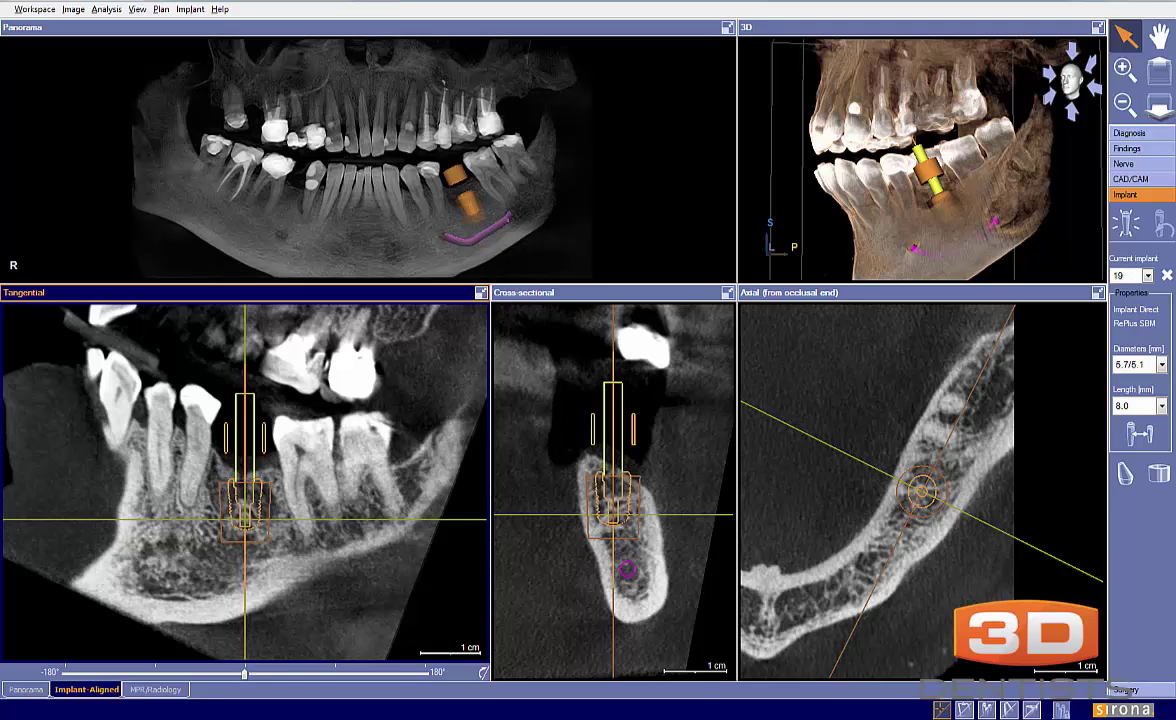
drag(212, 443, 197, 502)
mouse_move(281, 468)
mouse_down()
mouse_move(300, 525)
mouse_move(212, 487)
mouse_move(286, 492)
mouse_up()
drag(576, 466, 592, 550)
drag(649, 465, 671, 552)
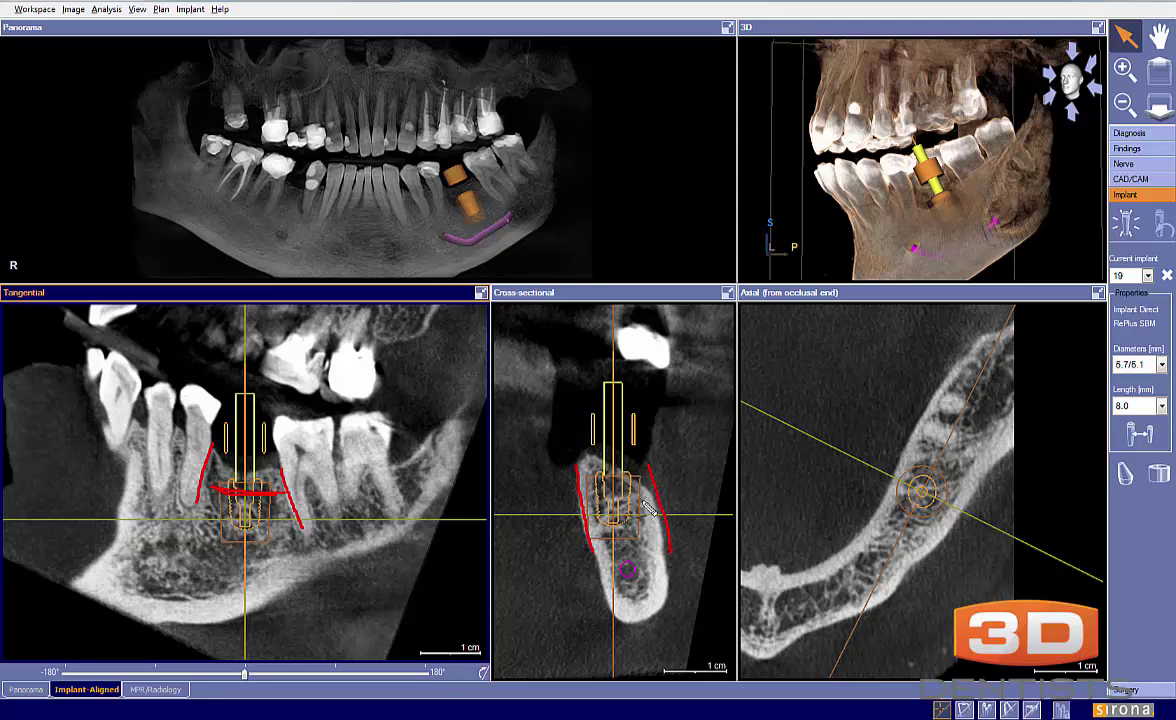
mouse_move(650, 478)
mouse_down()
mouse_move(661, 529)
mouse_move(650, 473)
mouse_up()
key(Escape)
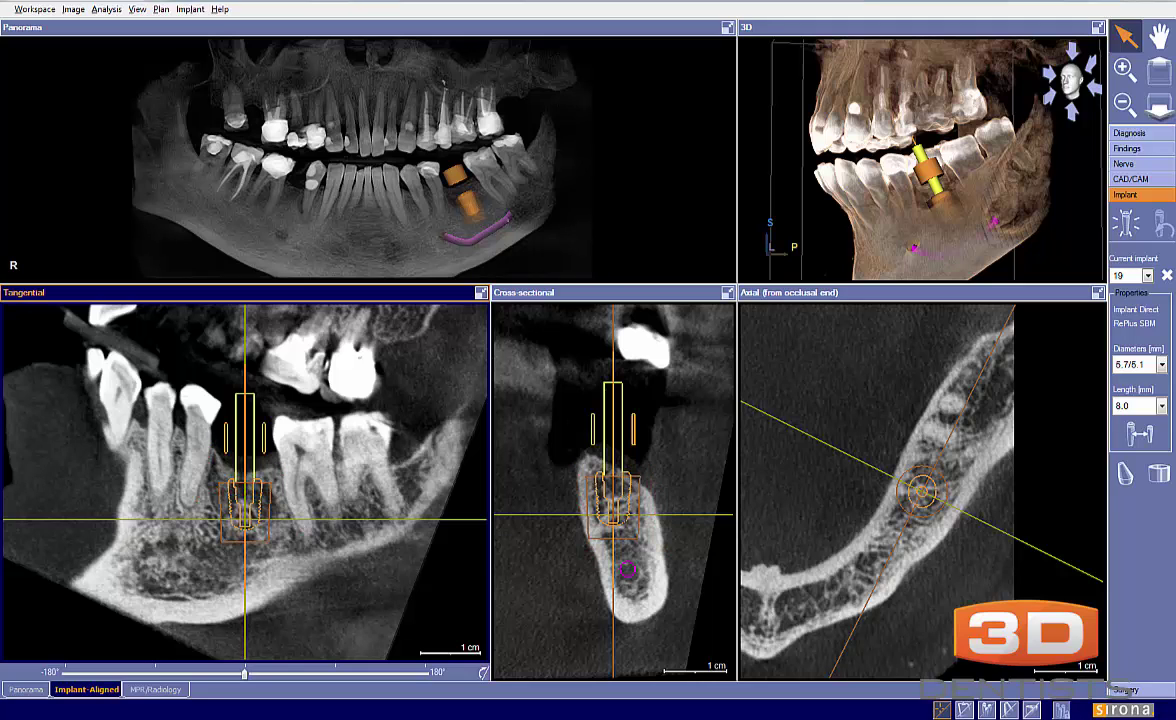
Step: Try raising implant 19 toward the ridge crest in the cross-sectional view and lowering it again
mouse_move(589, 453)
mouse_down()
mouse_move(577, 496)
mouse_move(594, 562)
mouse_move(618, 615)
mouse_move(645, 620)
mouse_move(664, 595)
mouse_move(668, 556)
mouse_move(657, 497)
mouse_move(589, 453)
mouse_move(576, 499)
mouse_up()
mouse_move(681, 429)
mouse_down()
mouse_move(632, 460)
mouse_move(643, 460)
mouse_up()
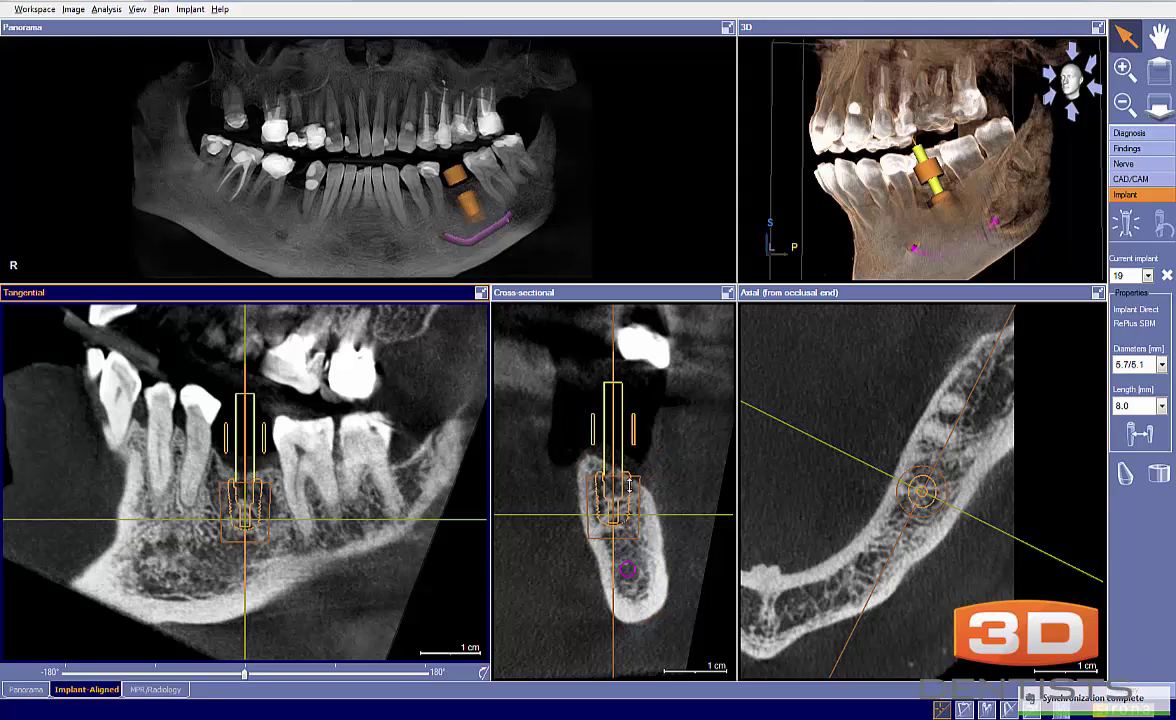
click(628, 484)
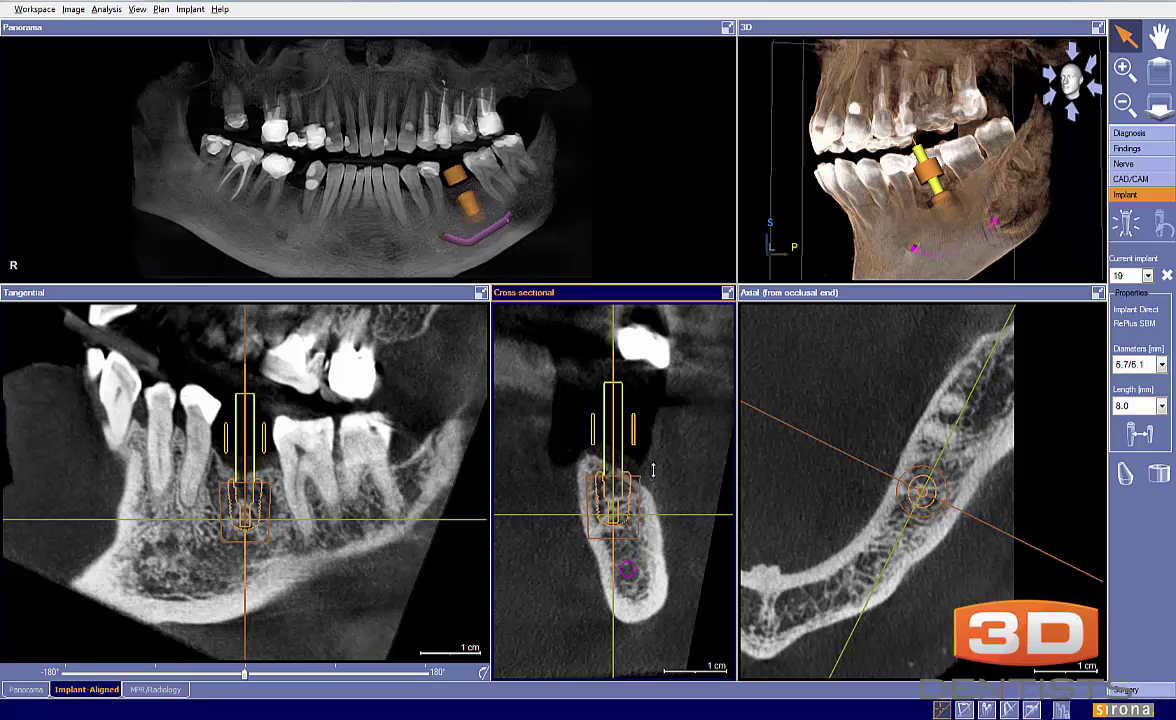
scroll(653, 470, up, 1)
scroll(653, 470, up, 1)
drag(621, 500, 620, 487)
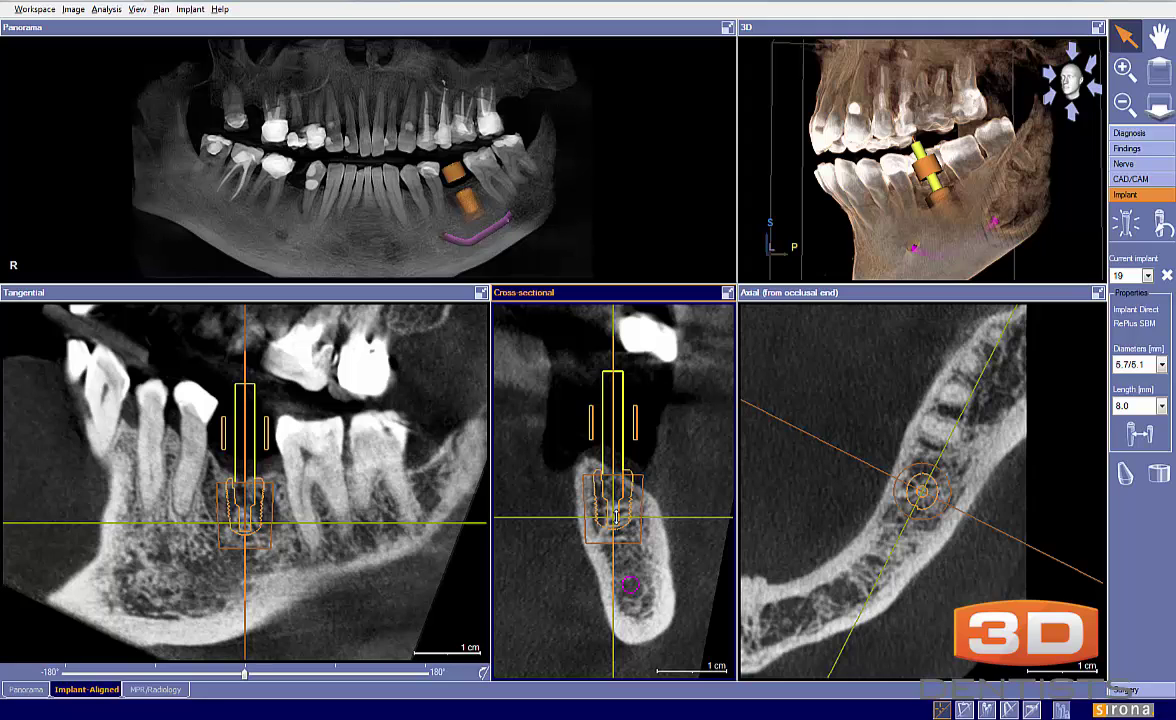
drag(616, 516, 616, 508)
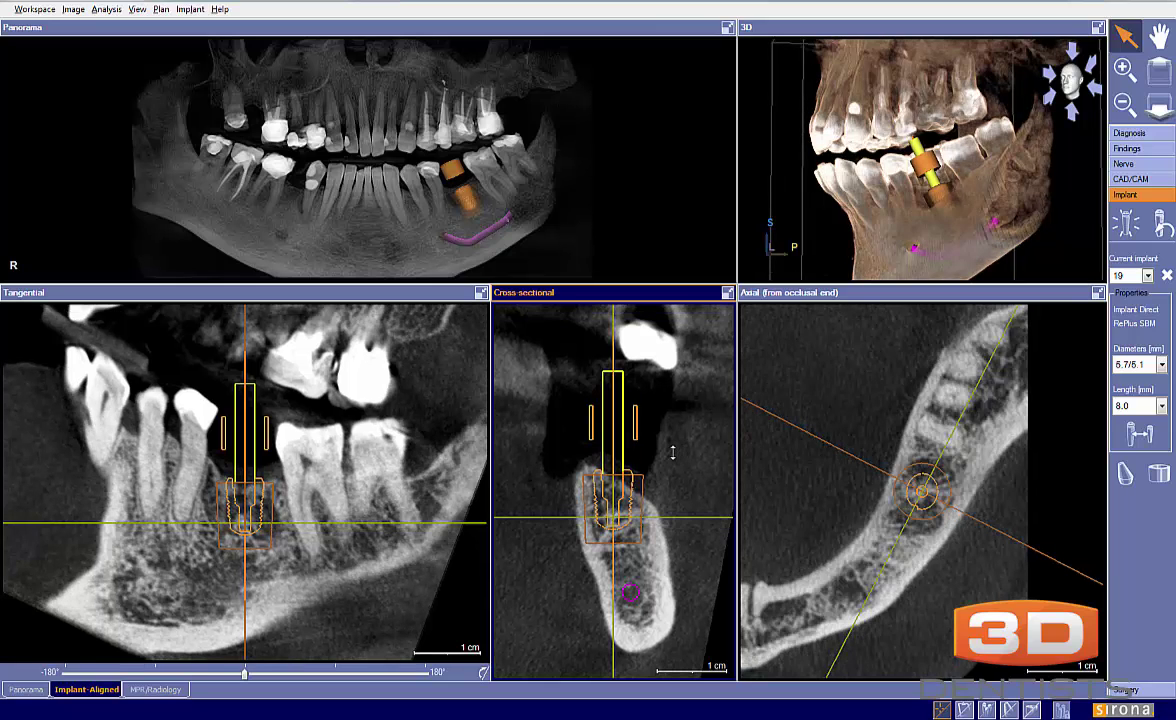
scroll(673, 458, down, 1)
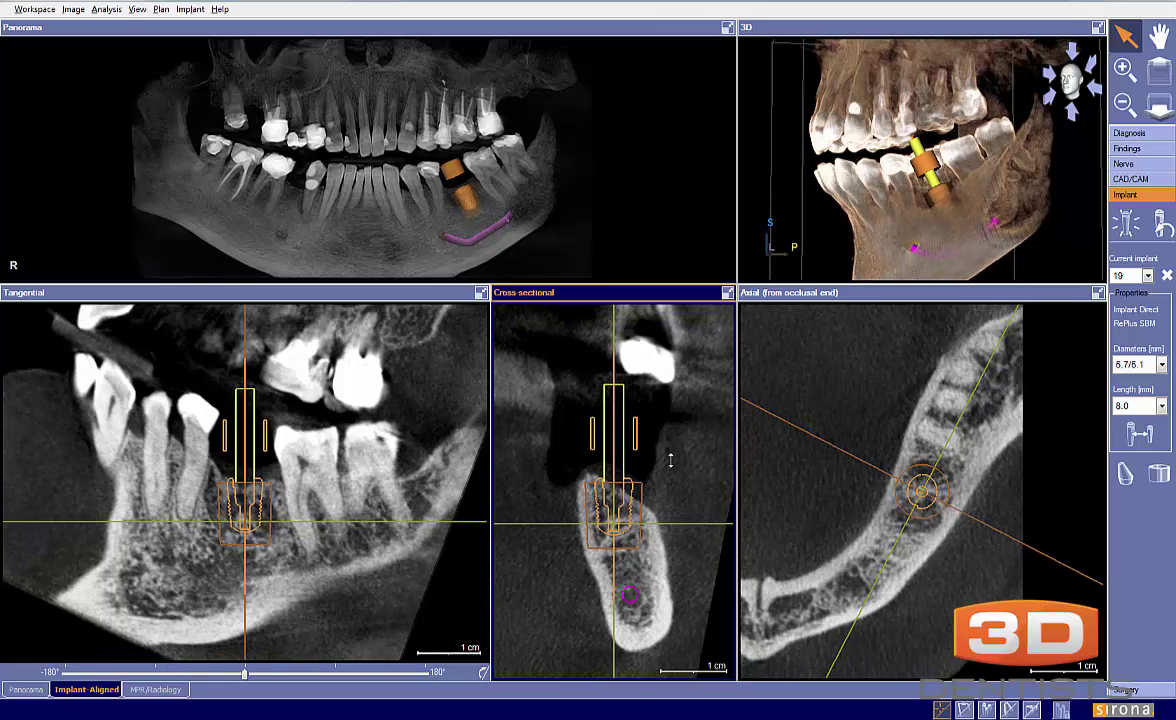
scroll(669, 462, down, 1)
drag(628, 493, 629, 501)
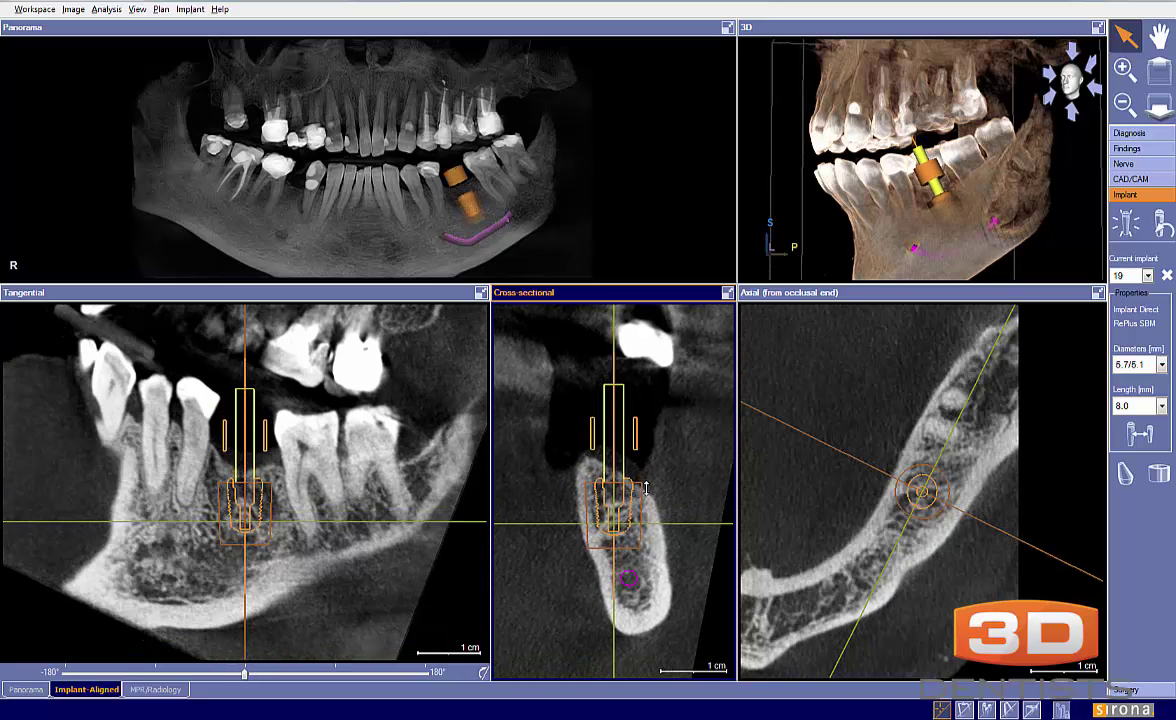
Step: Tilt the 3D model to see the implant from above, and raise implant 19 closer to the crest in the cross-section
click(888, 209)
drag(888, 209, 880, 236)
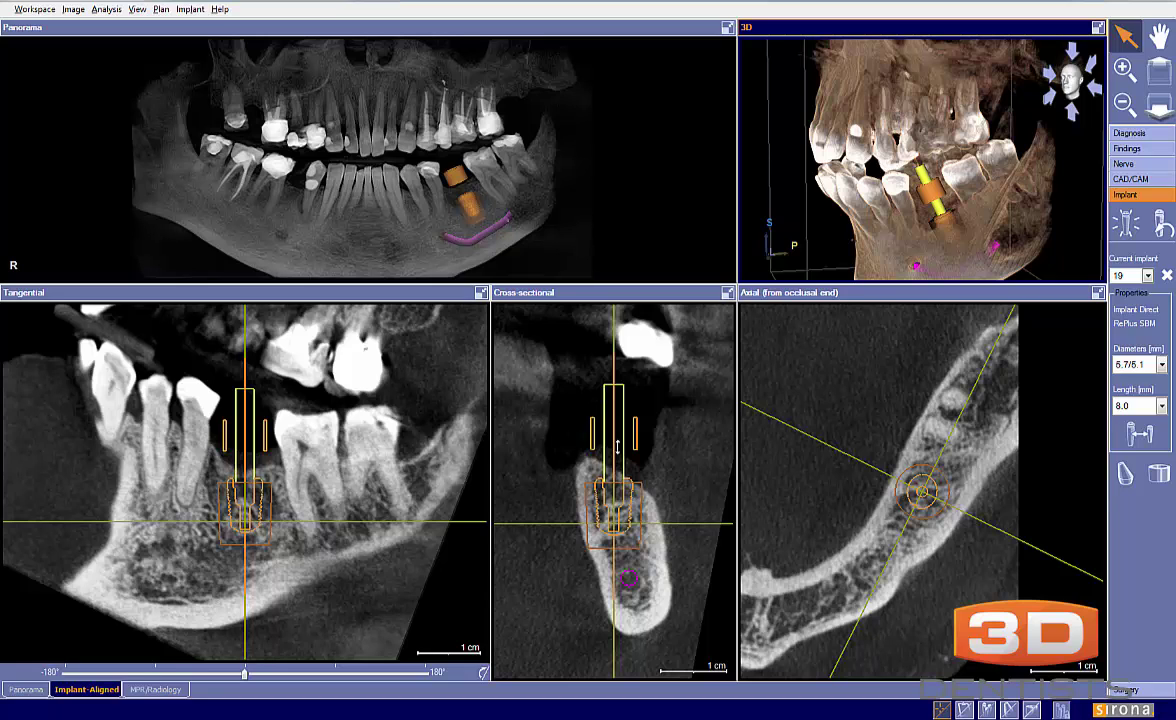
drag(620, 507, 620, 495)
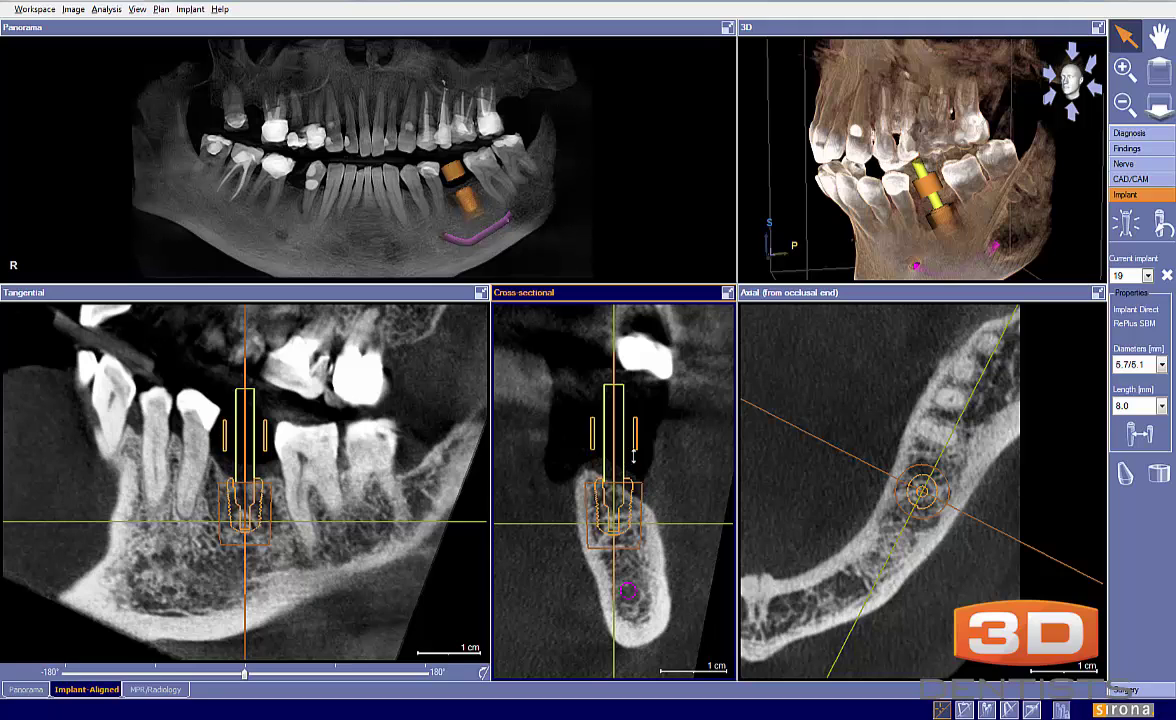
Step: Rotate the tangential slice around implant 19 to inspect the nerve canal, marking the canal and the jaw's outer walls in the cross-section
drag(242, 671, 261, 673)
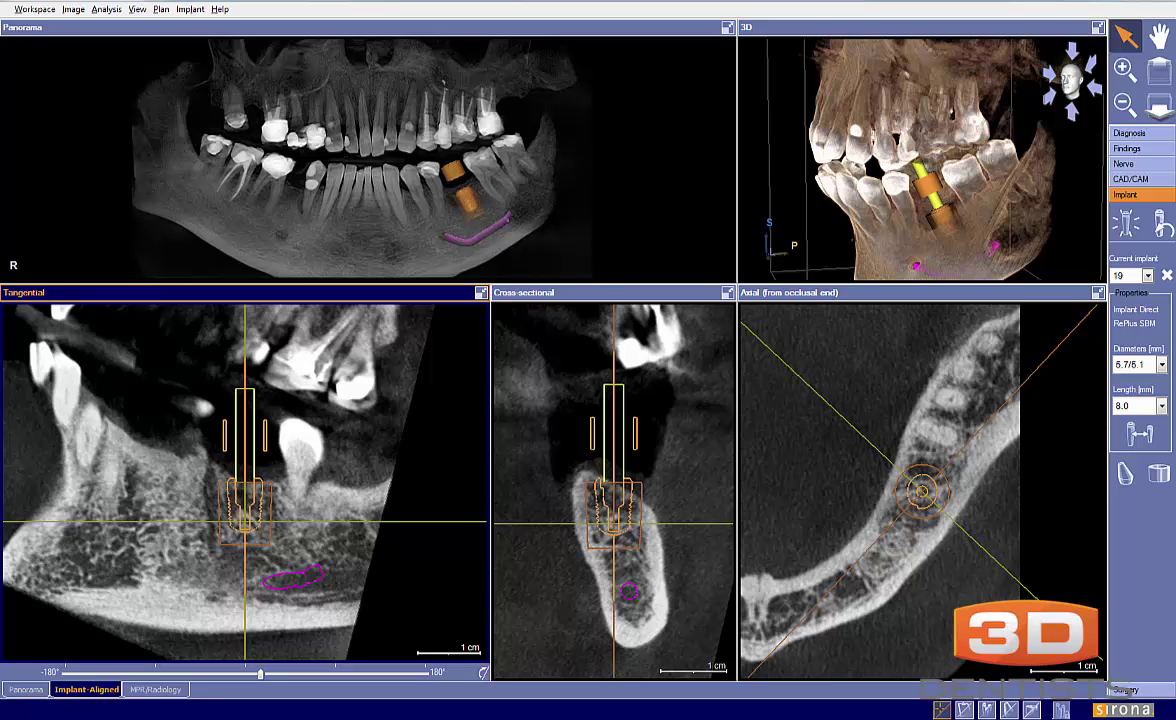
click(630, 588)
drag(573, 536, 608, 627)
drag(653, 512, 673, 602)
key(Escape)
Step: Set the length of implant 19 to 10.0 mm
click(1158, 405)
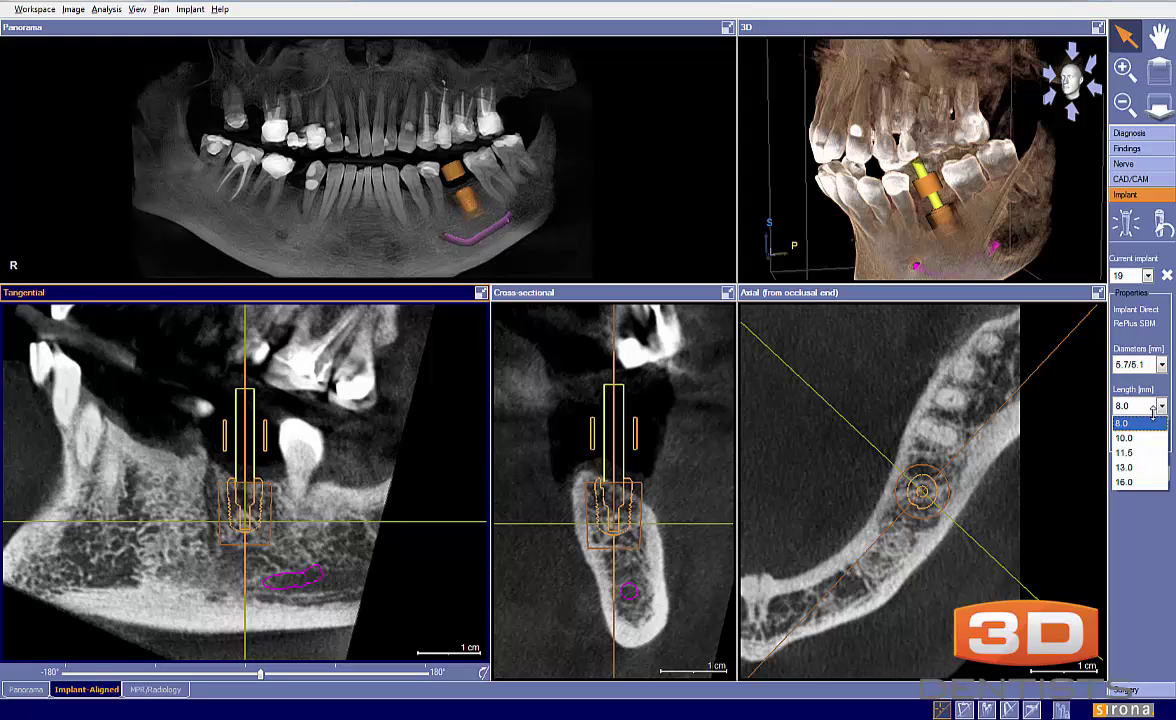
click(1135, 437)
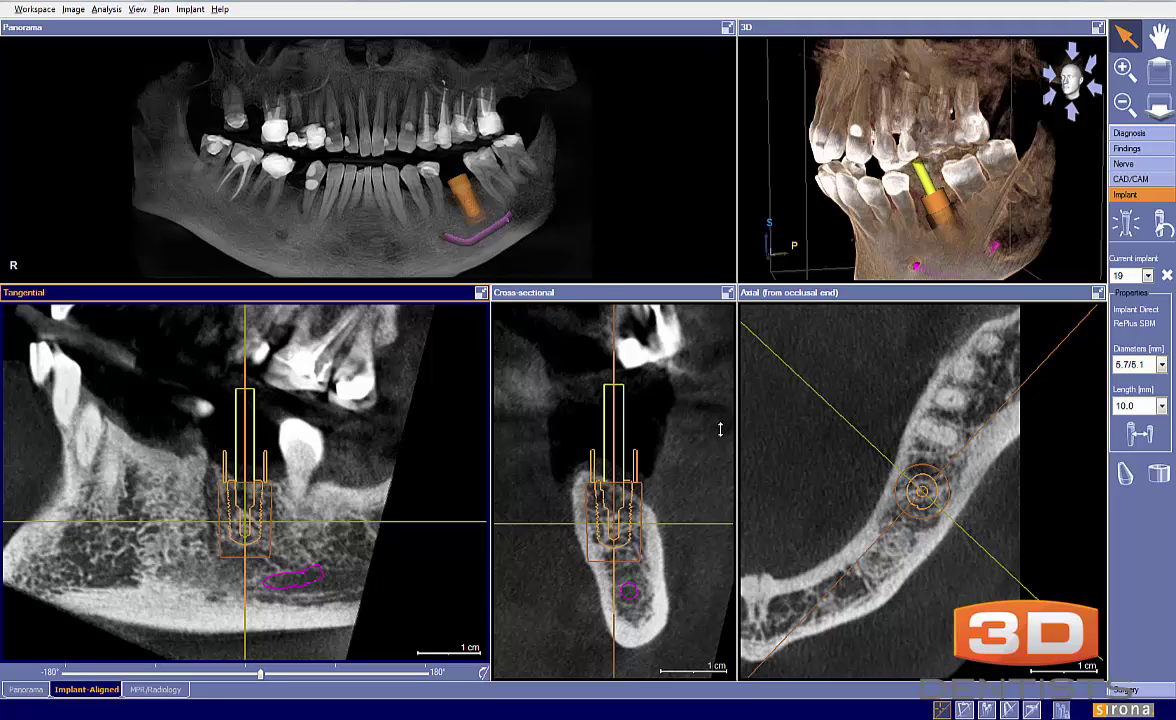
click(1162, 365)
click(1161, 365)
Step: Change implant 19 to the Implant Direct Legacy3 SBM line with diameters 5.2/5.2 and length 10.0 mm
click(1146, 438)
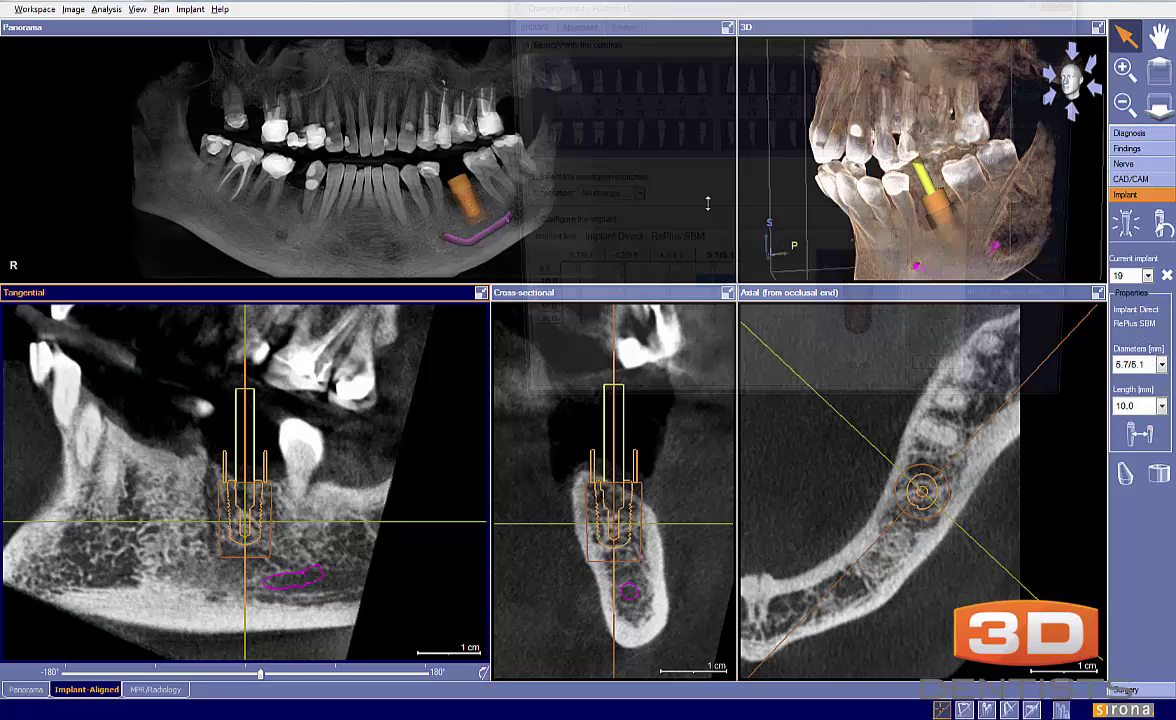
click(642, 245)
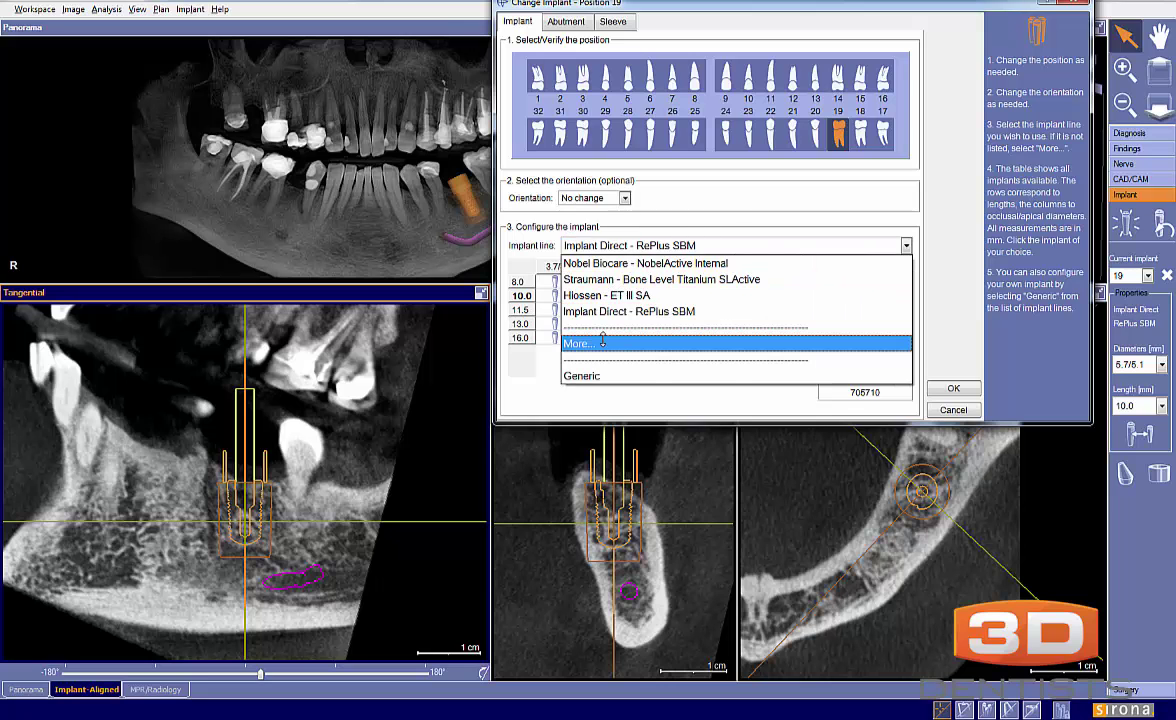
click(565, 343)
drag(661, 223, 661, 371)
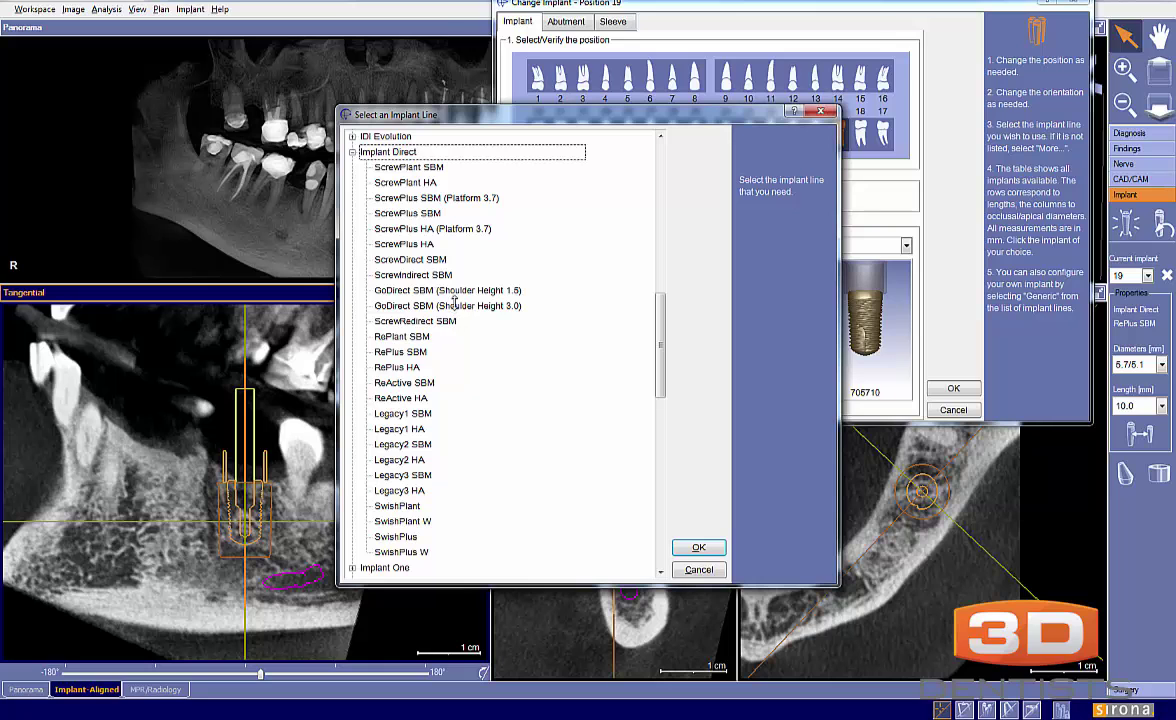
scroll(467, 325, down, 1)
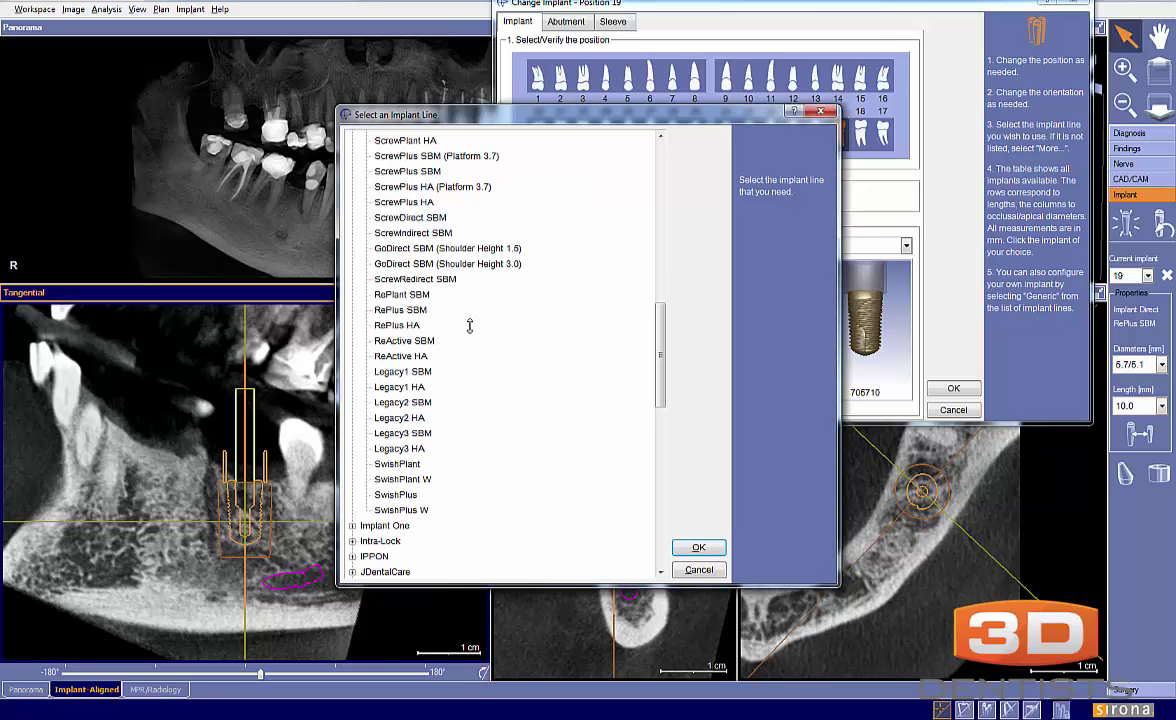
click(406, 432)
click(699, 547)
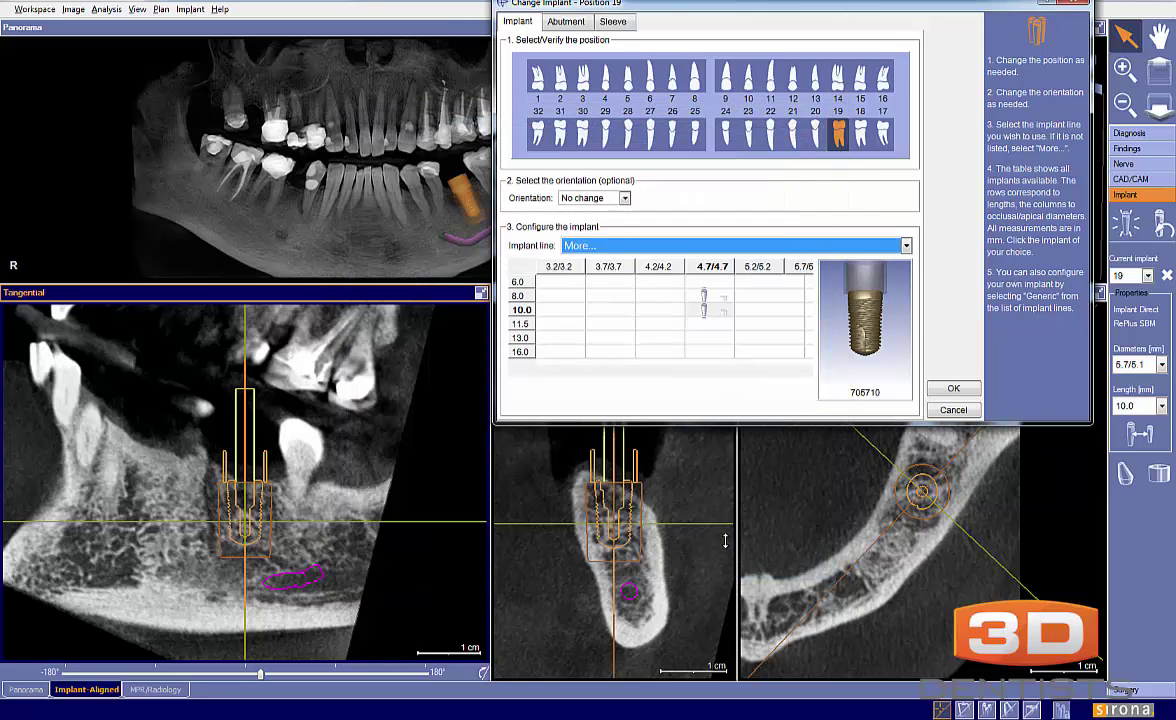
double_click(757, 309)
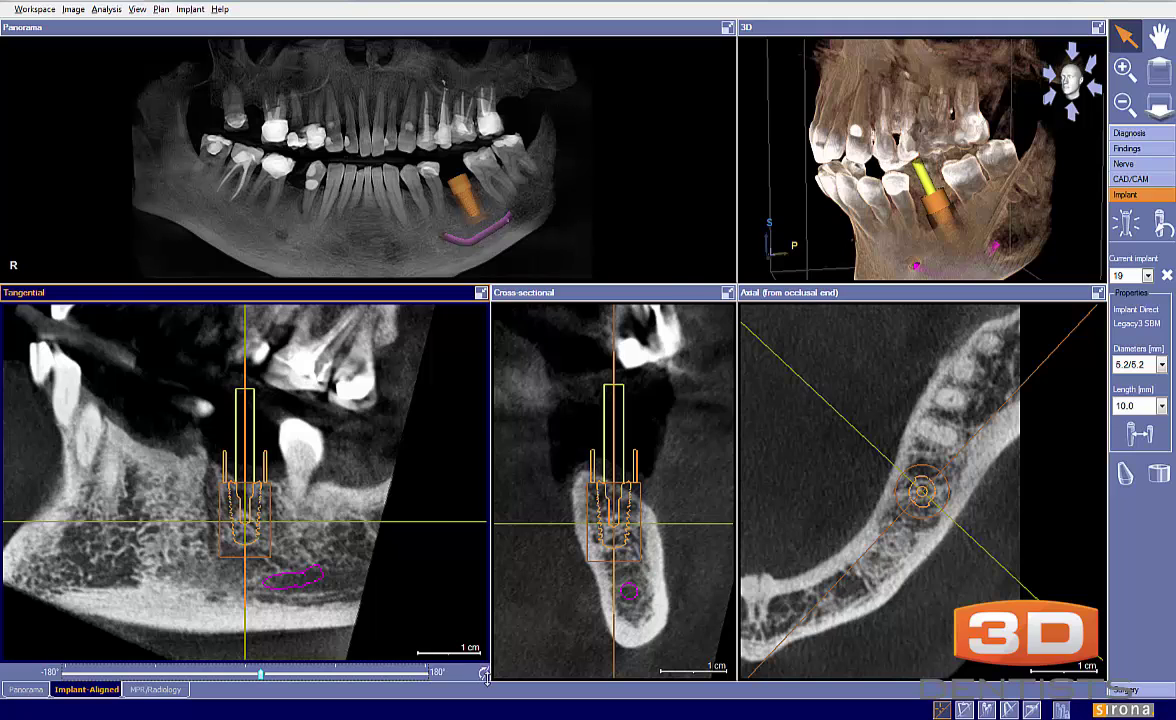
Step: Reset the tangential slice rotation to 0° and change implant 19 to Implant Direct RePlus SBM with diameters 5.7/5.1
drag(485, 676, 483, 673)
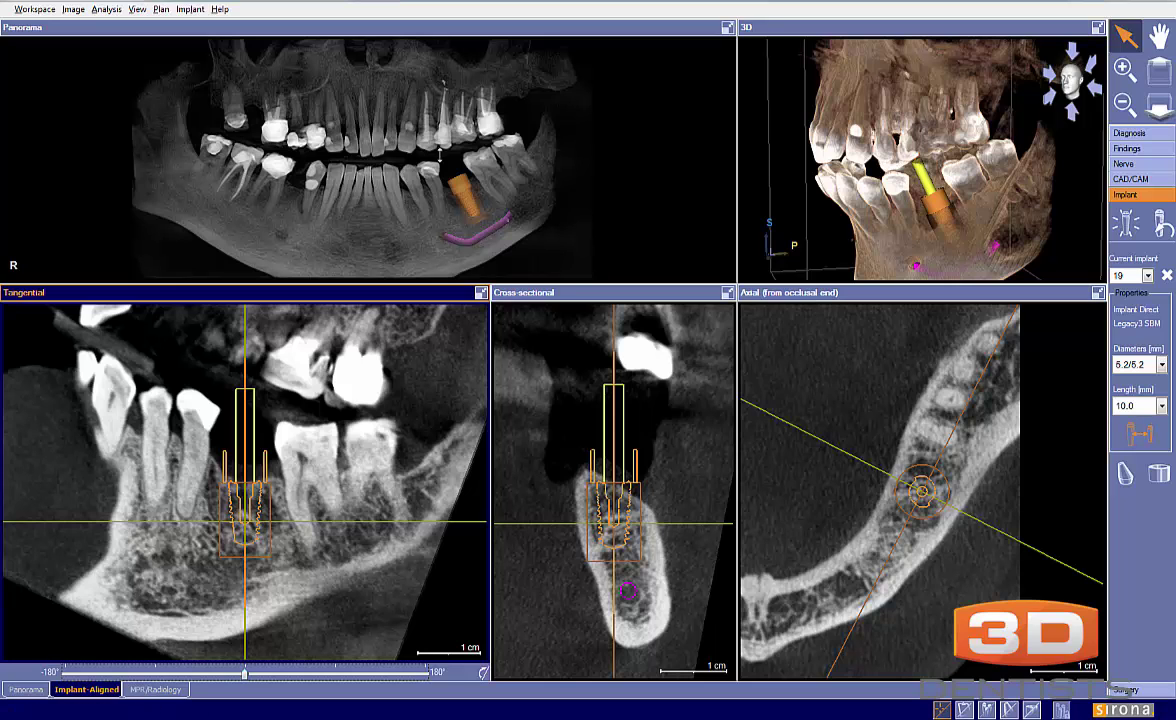
click(1138, 432)
click(628, 245)
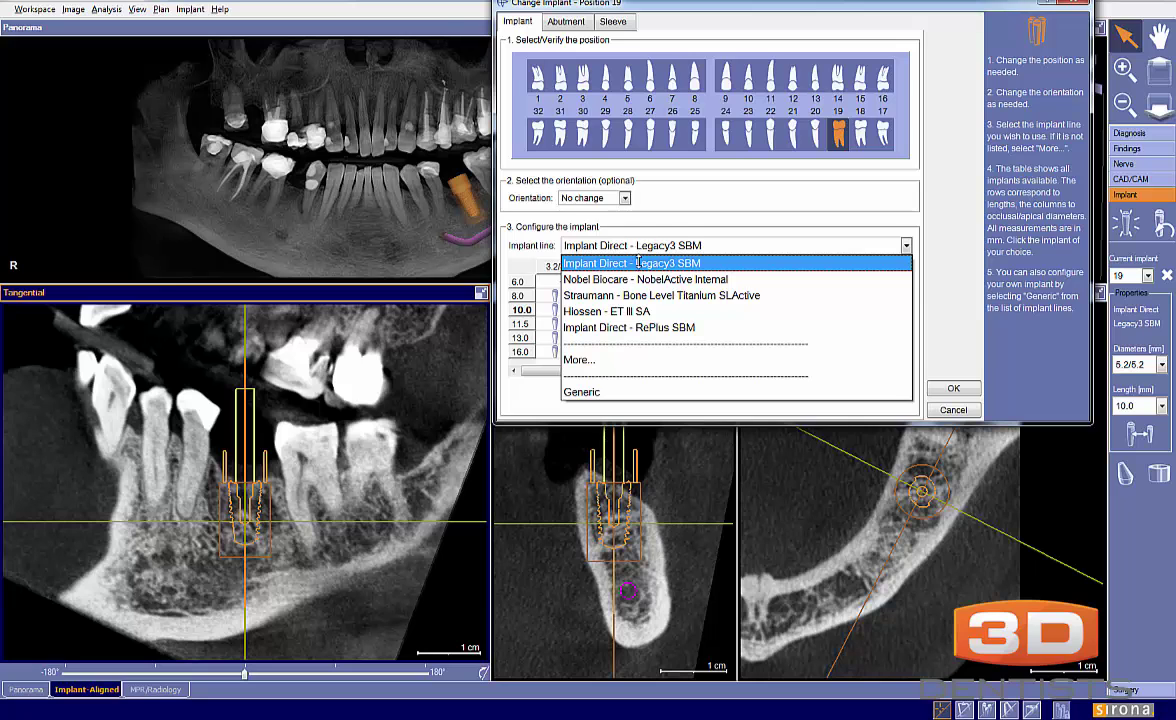
click(822, 333)
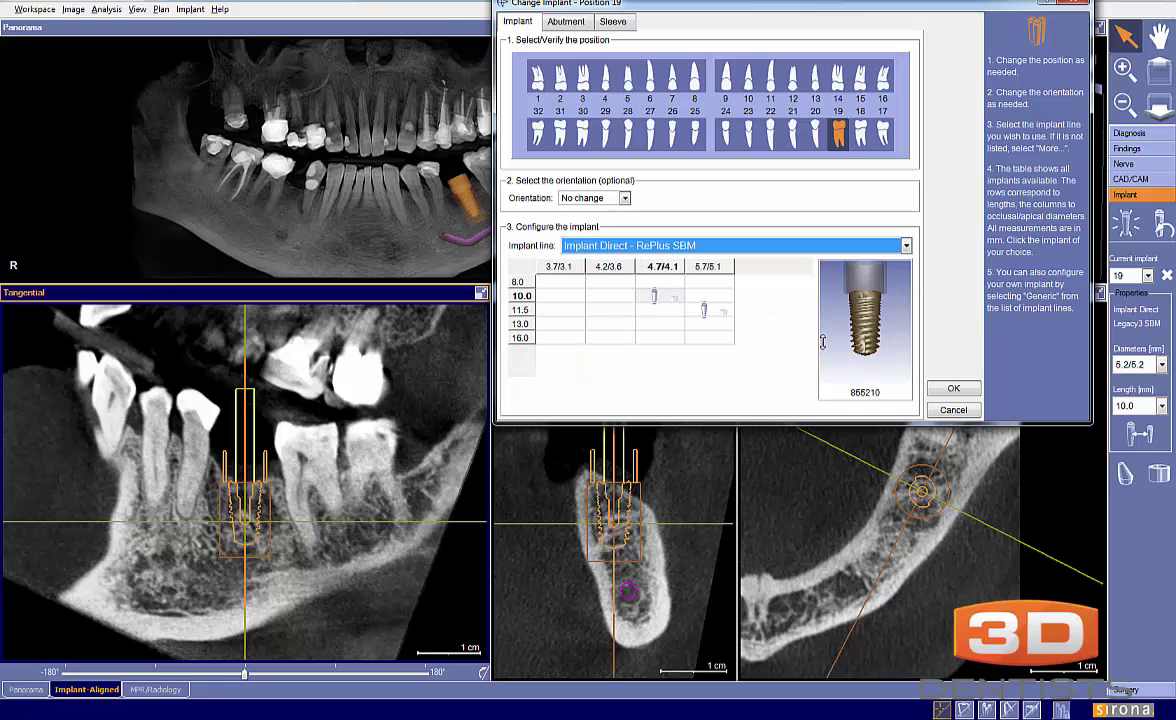
click(953, 388)
click(1136, 364)
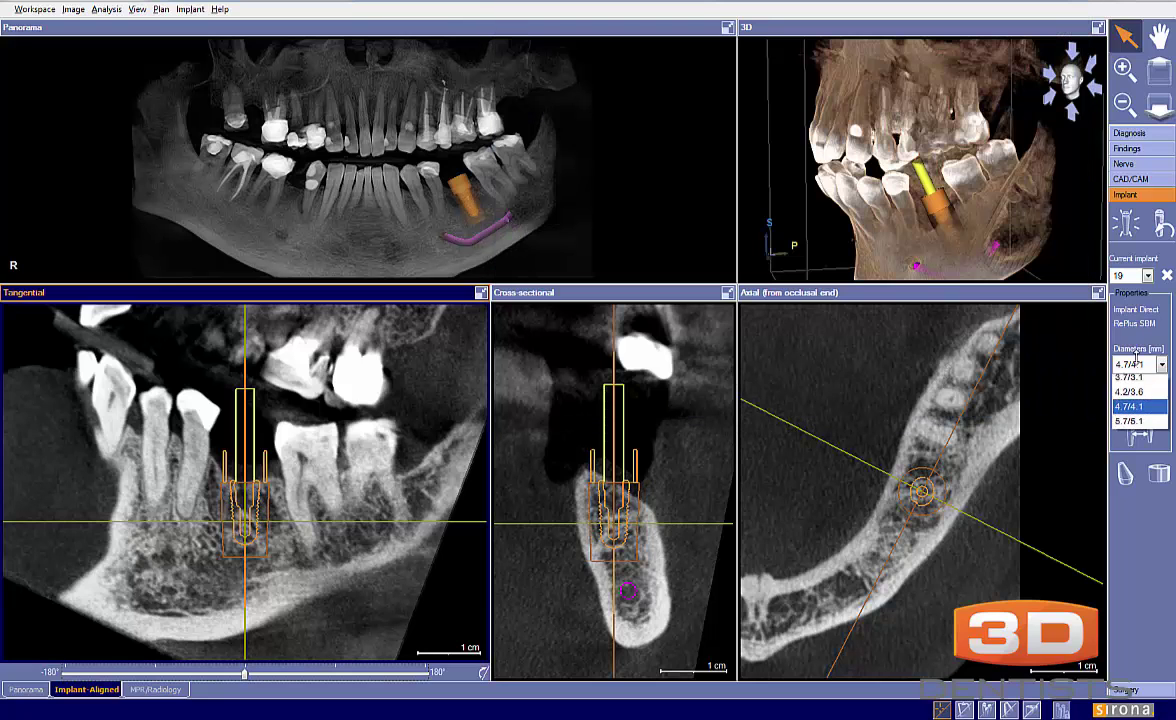
click(1138, 426)
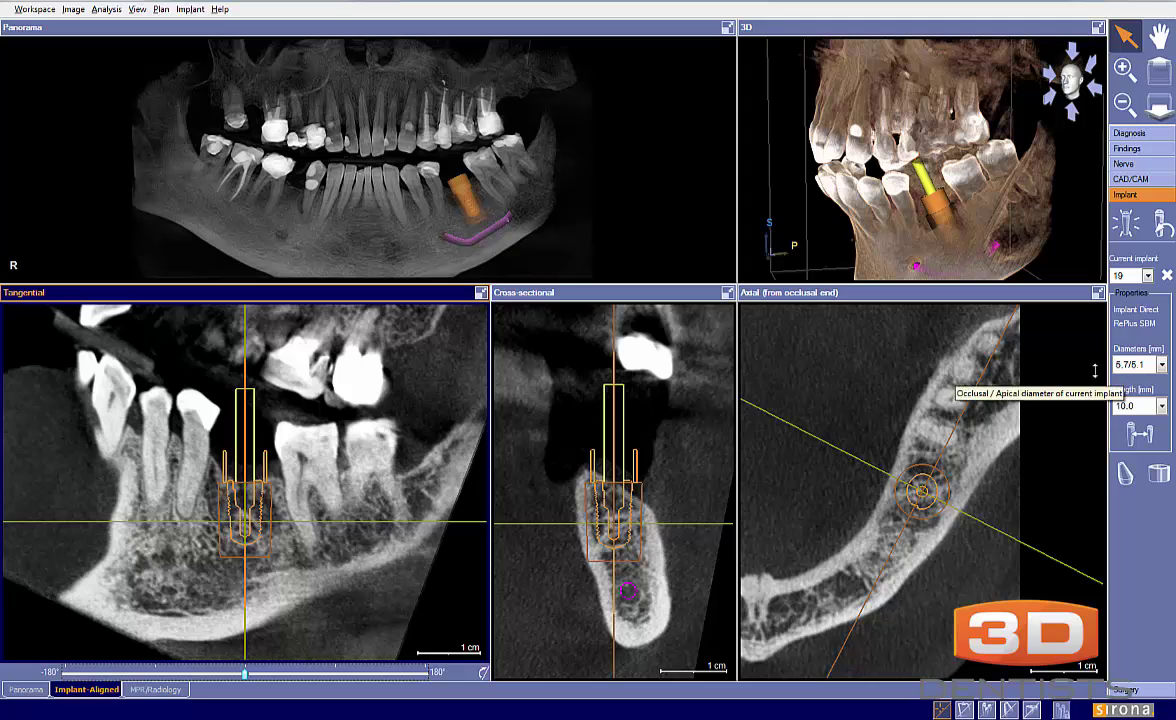
Step: Move the axial slice up to the crown level and examine the gap at site 19, marking the arch borders and neighbouring contacts
click(675, 485)
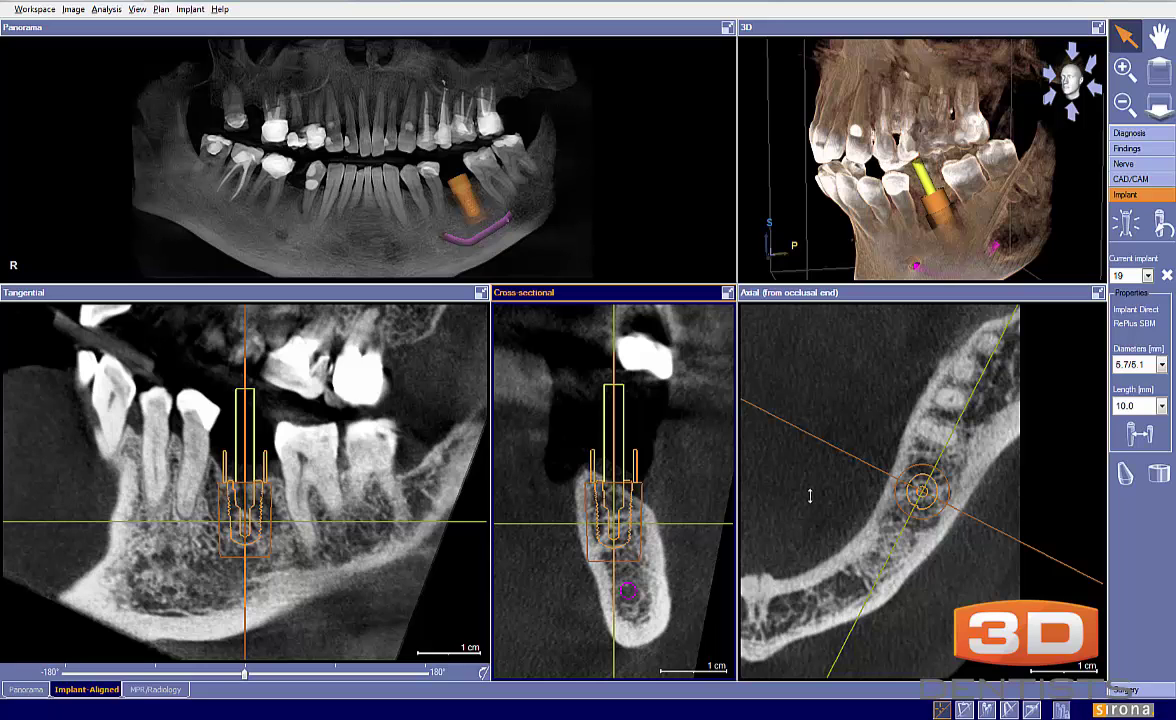
drag(809, 503, 814, 476)
drag(793, 549, 797, 490)
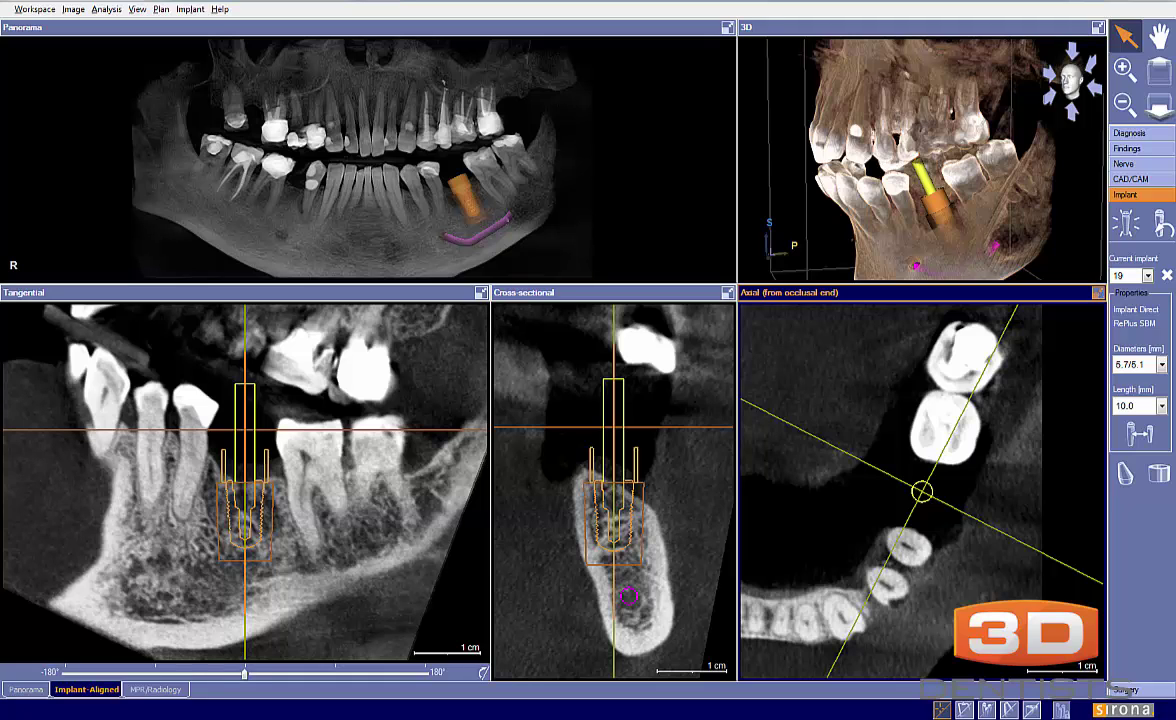
drag(978, 425, 909, 601)
mouse_move(929, 371)
mouse_down()
mouse_move(889, 545)
mouse_move(847, 588)
mouse_up()
drag(886, 528, 934, 546)
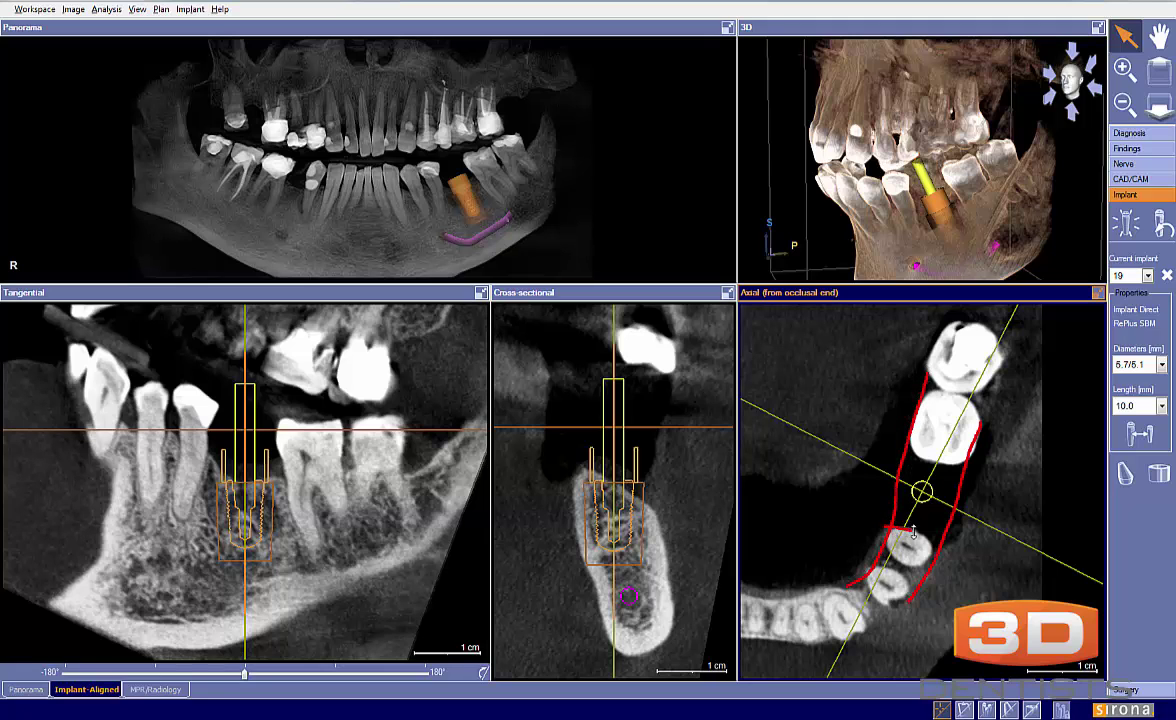
mouse_move(911, 446)
mouse_down()
mouse_move(955, 467)
mouse_move(980, 450)
mouse_up()
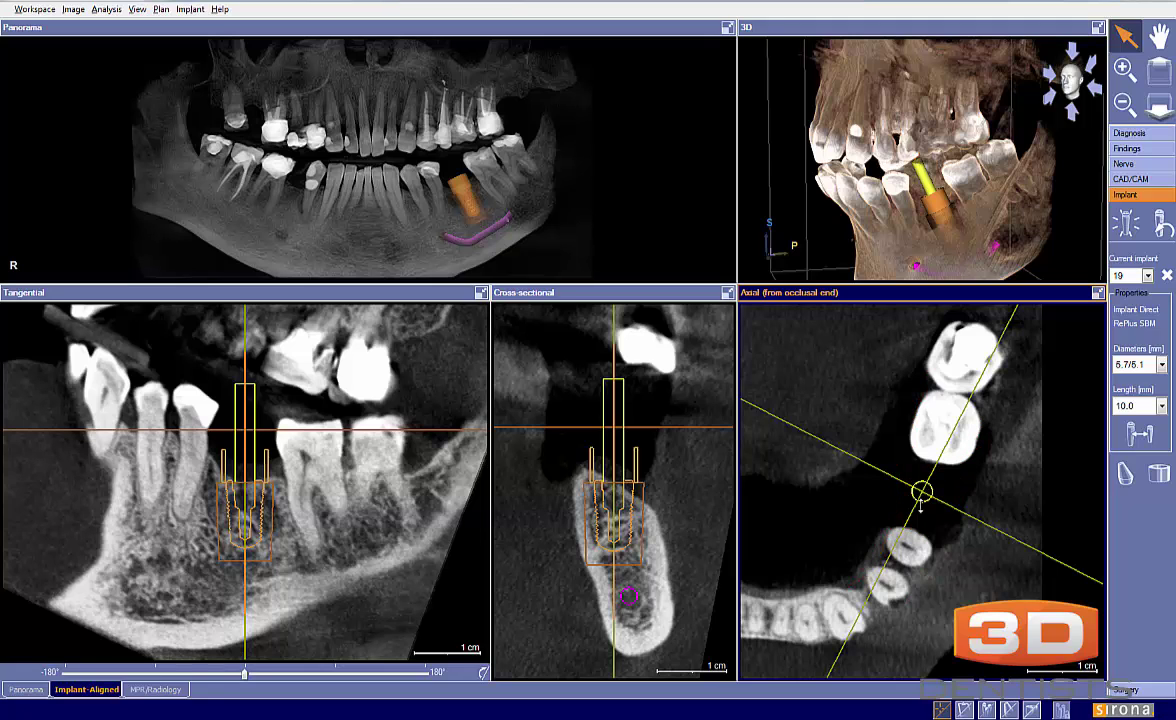
Step: Tilt implant 19 slightly in the tangential and cross-sectional views to adjust its angle in the ridge
click(245, 585)
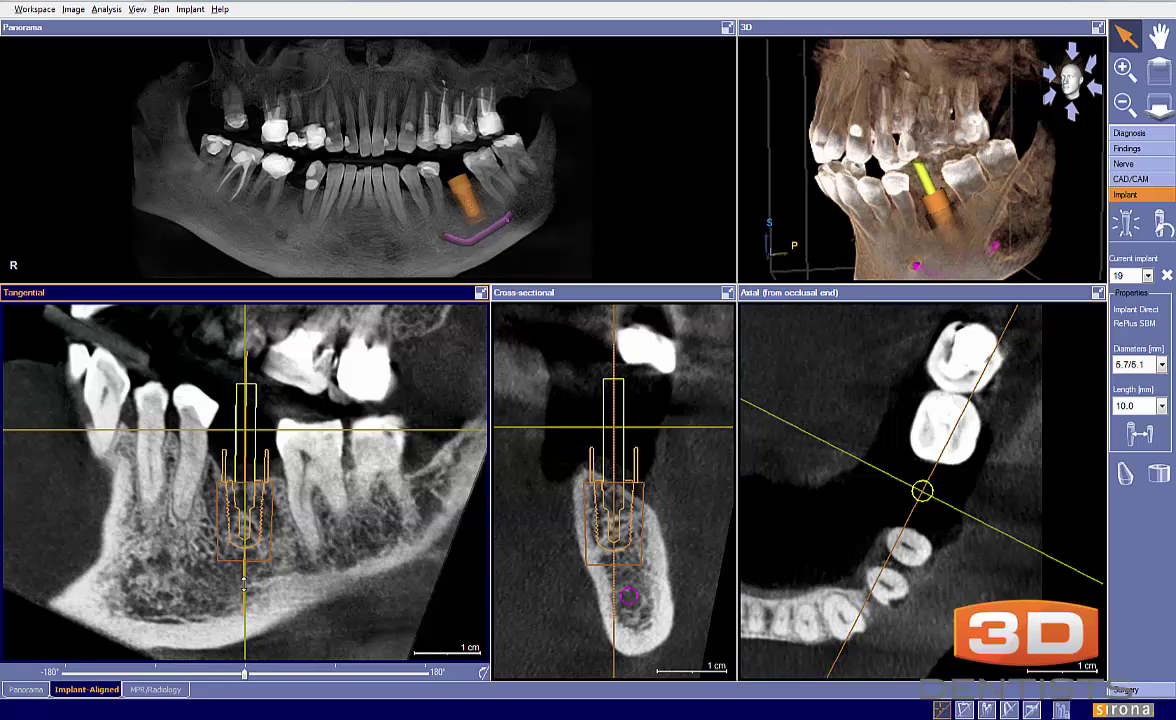
mouse_move(247, 585)
mouse_down()
mouse_move(240, 578)
mouse_move(249, 585)
mouse_up()
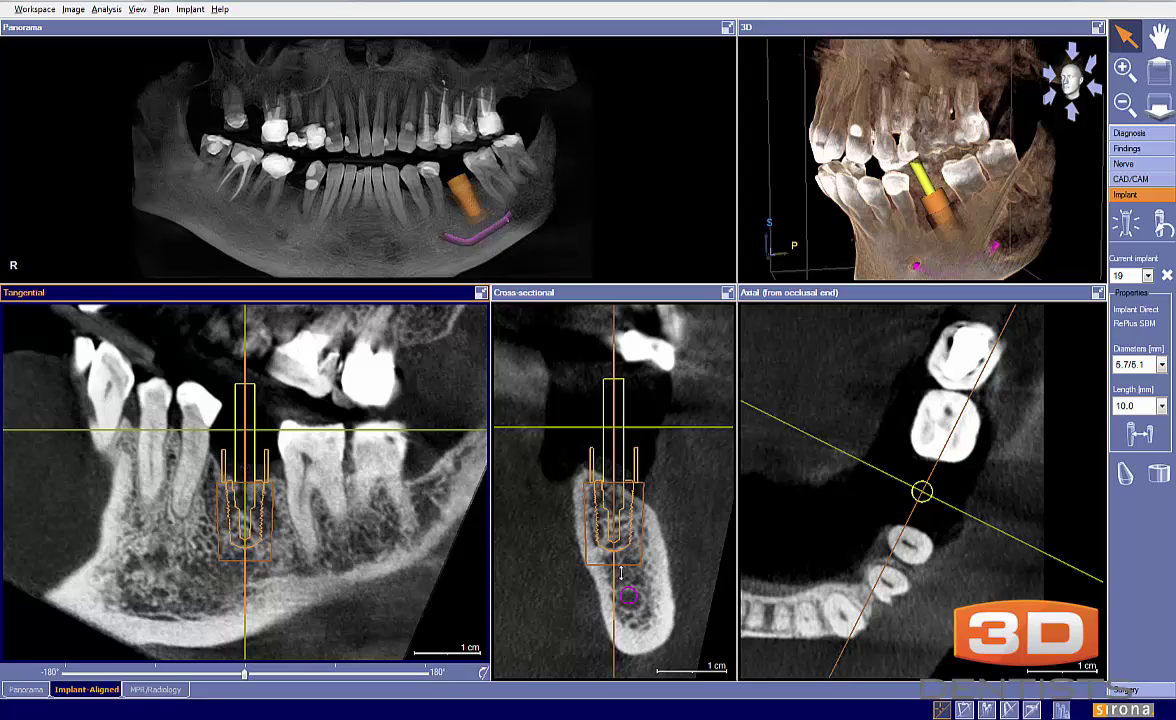
drag(613, 568, 630, 572)
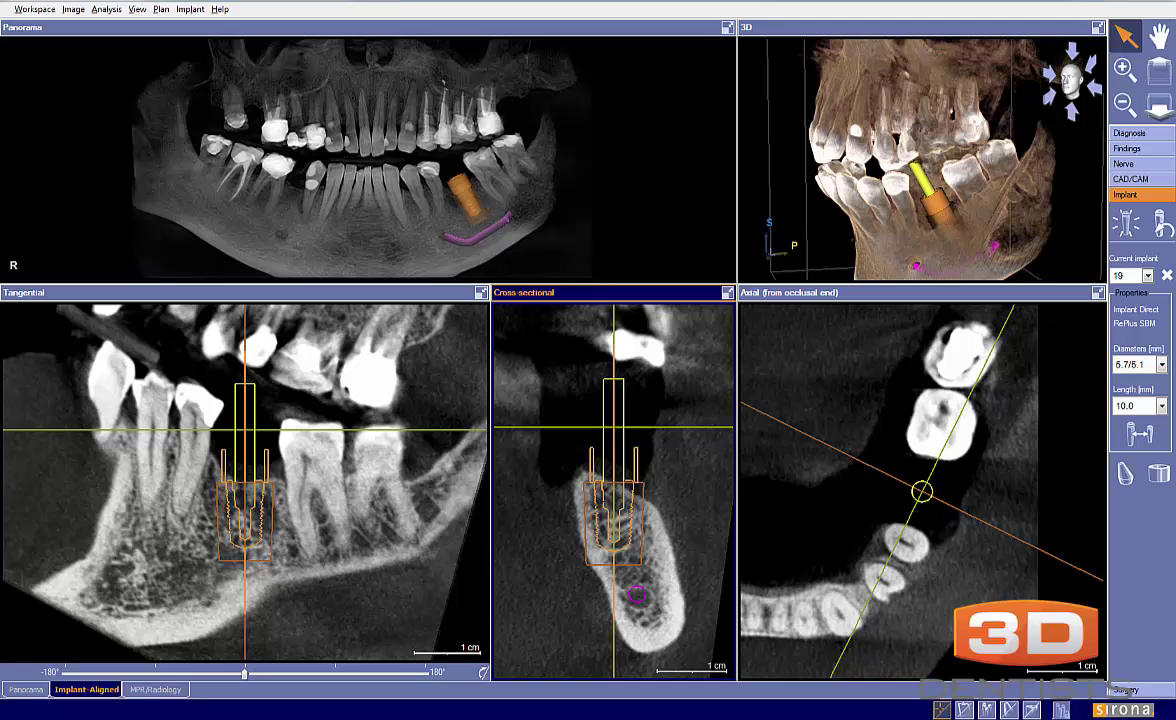
Step: Mark the sloping occlusal line and a level reference line across the lower tooth crowns in the tangential view
mouse_move(76, 345)
mouse_down()
mouse_move(303, 413)
mouse_move(408, 424)
mouse_up()
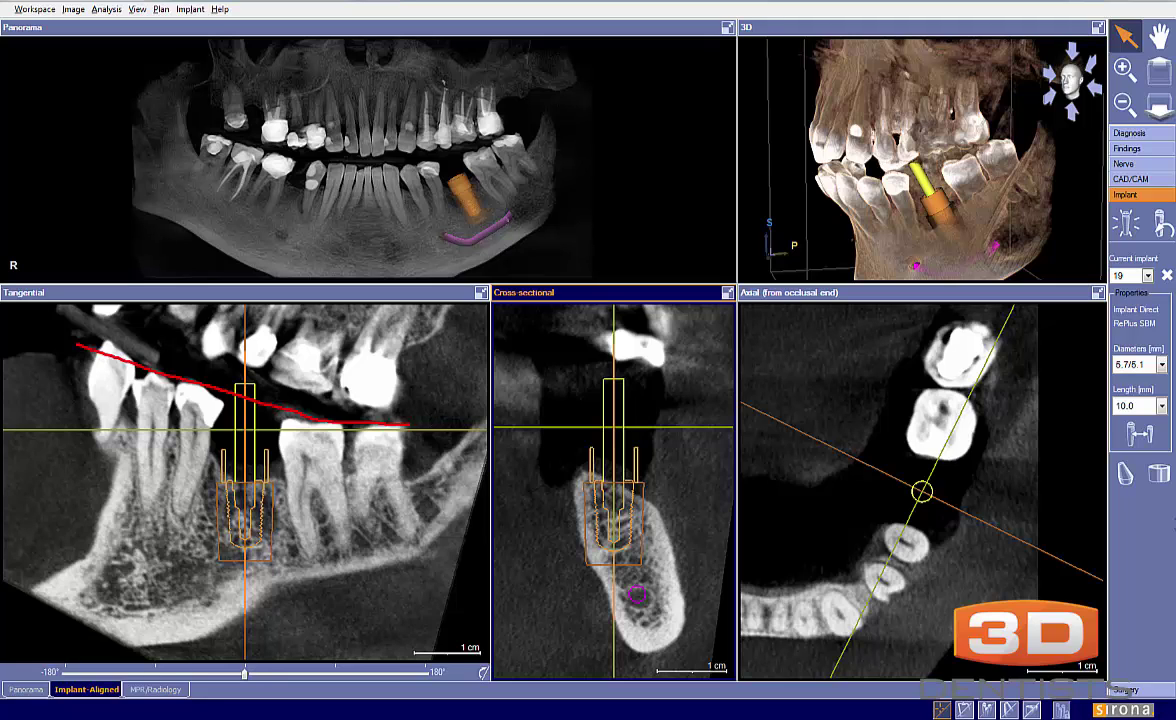
drag(406, 424, 46, 425)
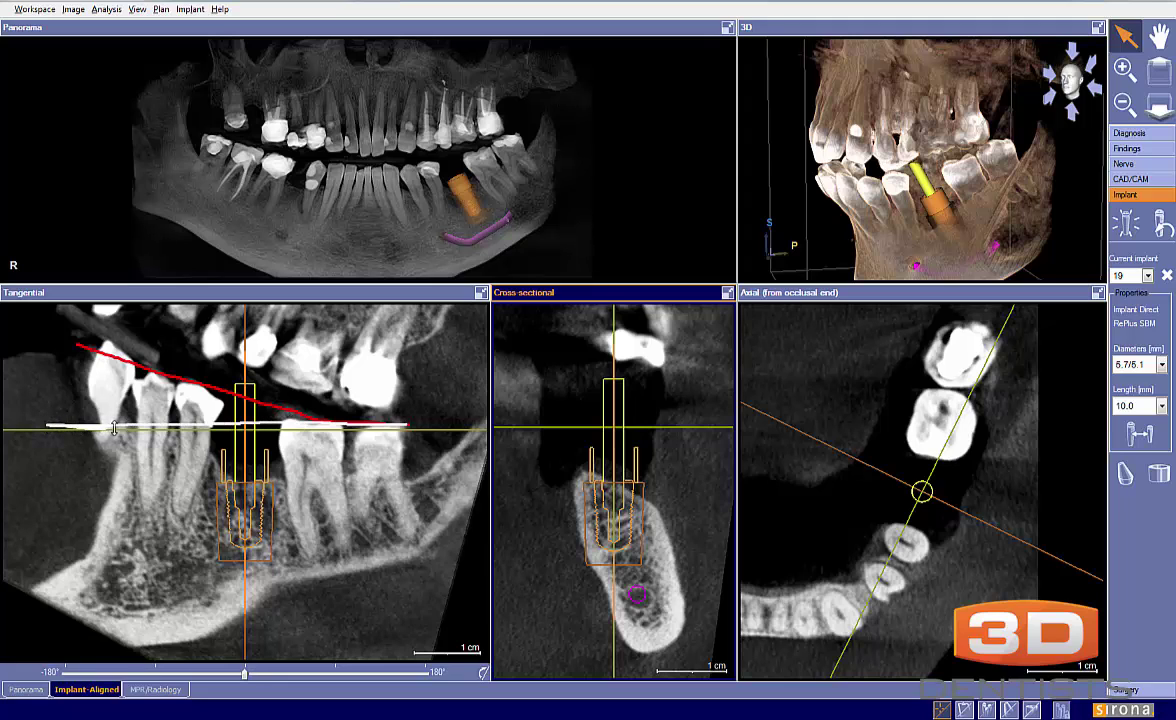
mouse_move(333, 422)
mouse_down()
mouse_move(447, 417)
mouse_move(58, 419)
mouse_up()
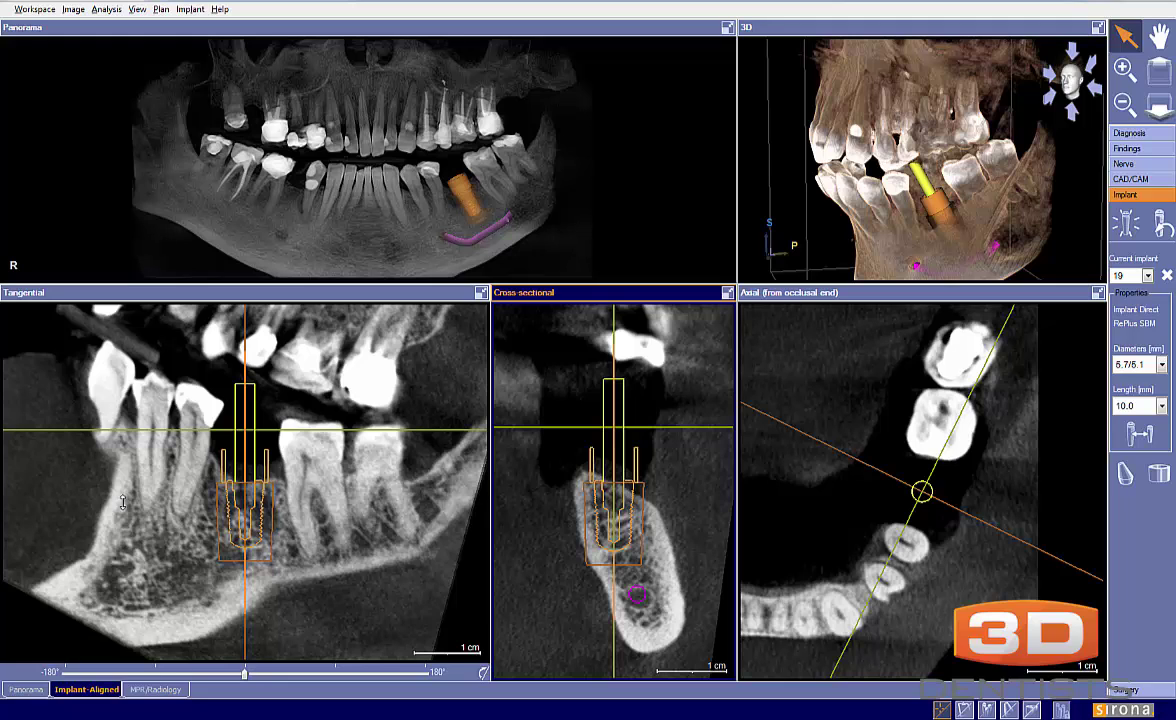
Step: Re-angle implant 19 in the tangential view and check it against a level line drawn across the neighbouring crowns
drag(221, 537, 170, 528)
drag(245, 585, 224, 569)
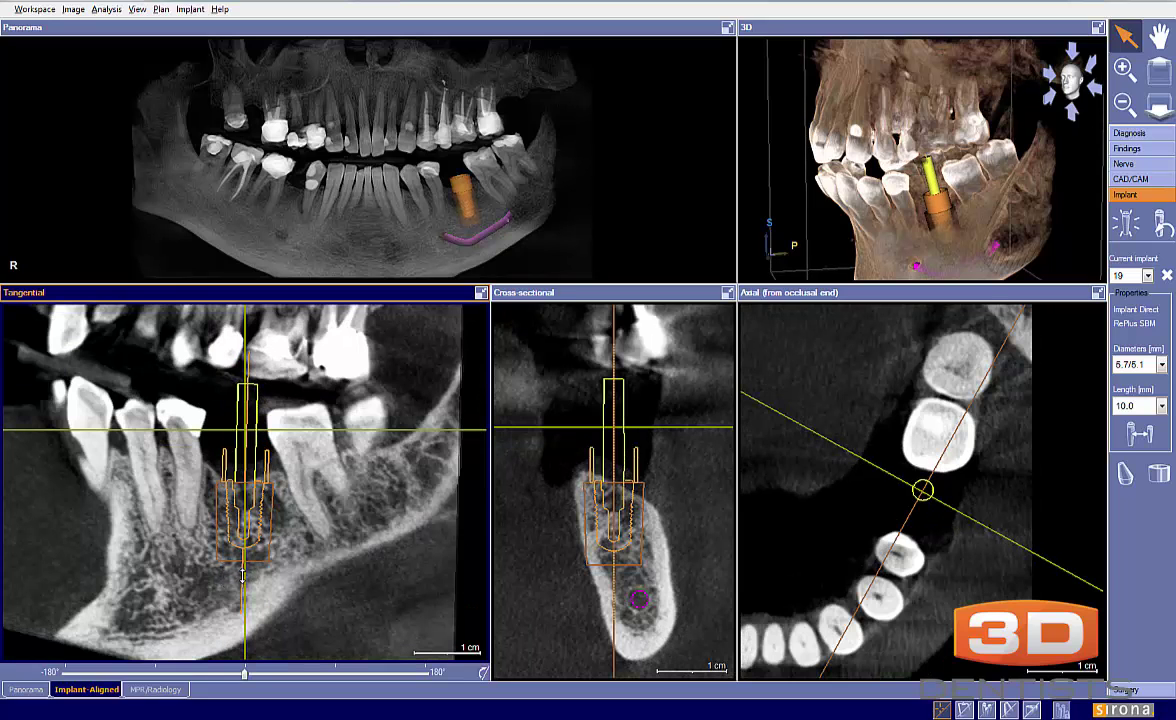
drag(244, 576, 241, 575)
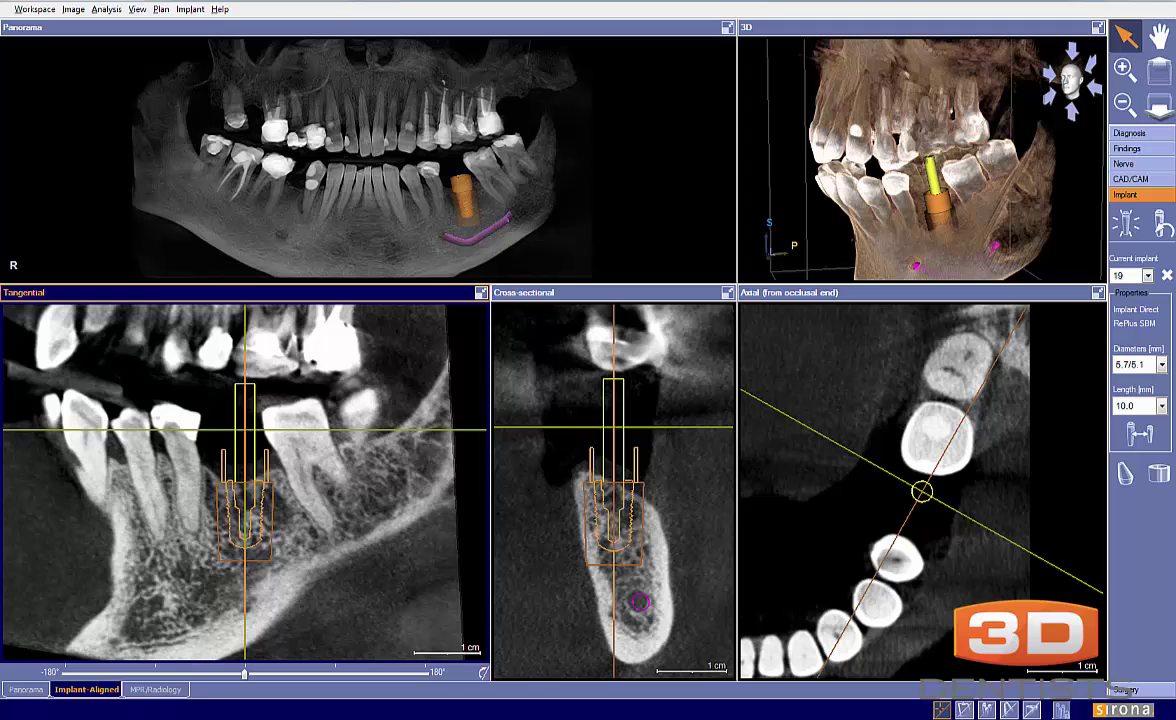
drag(330, 404, 19, 402)
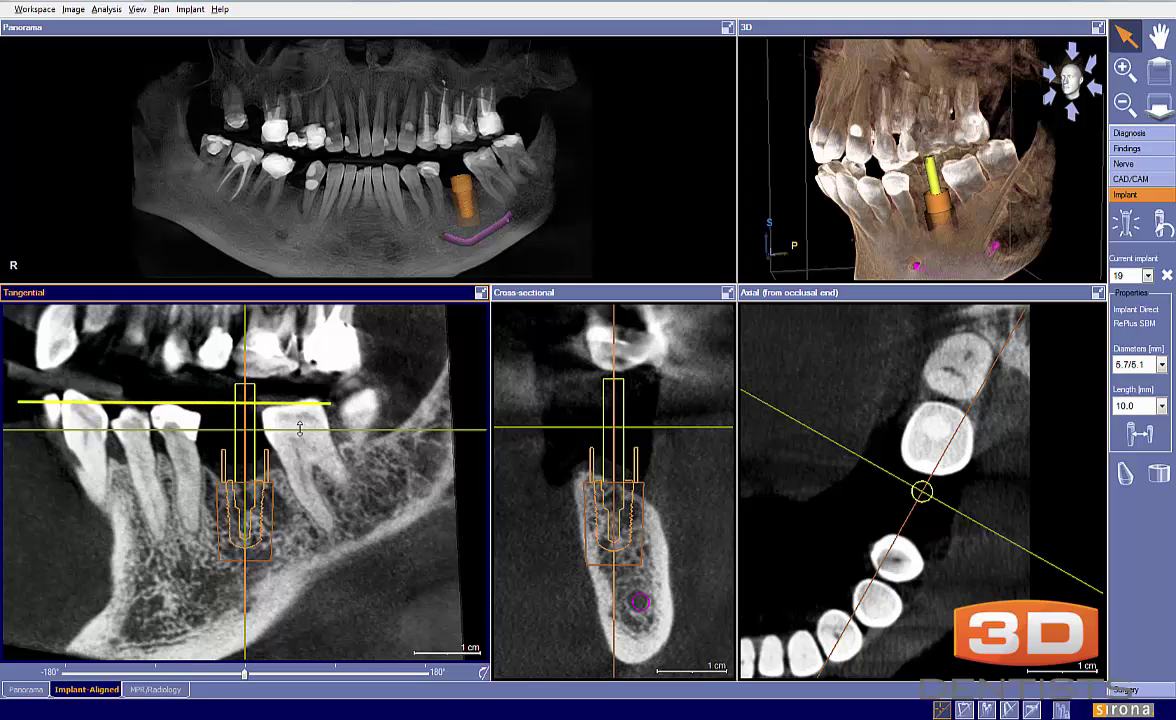
key(Escape)
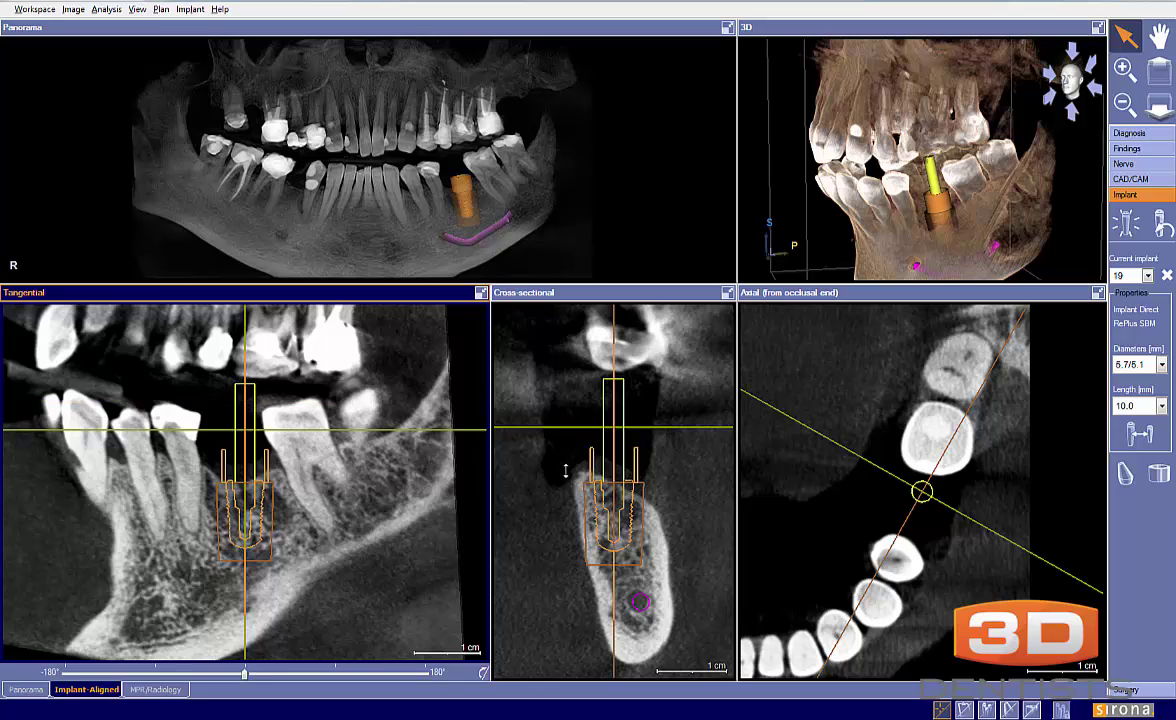
Step: Mark the gap beside the implant axis, then shift implant 19 mesially and refine its tilt between the neighbouring teeth
mouse_move(260, 375)
mouse_down()
mouse_move(250, 447)
mouse_move(250, 395)
mouse_up()
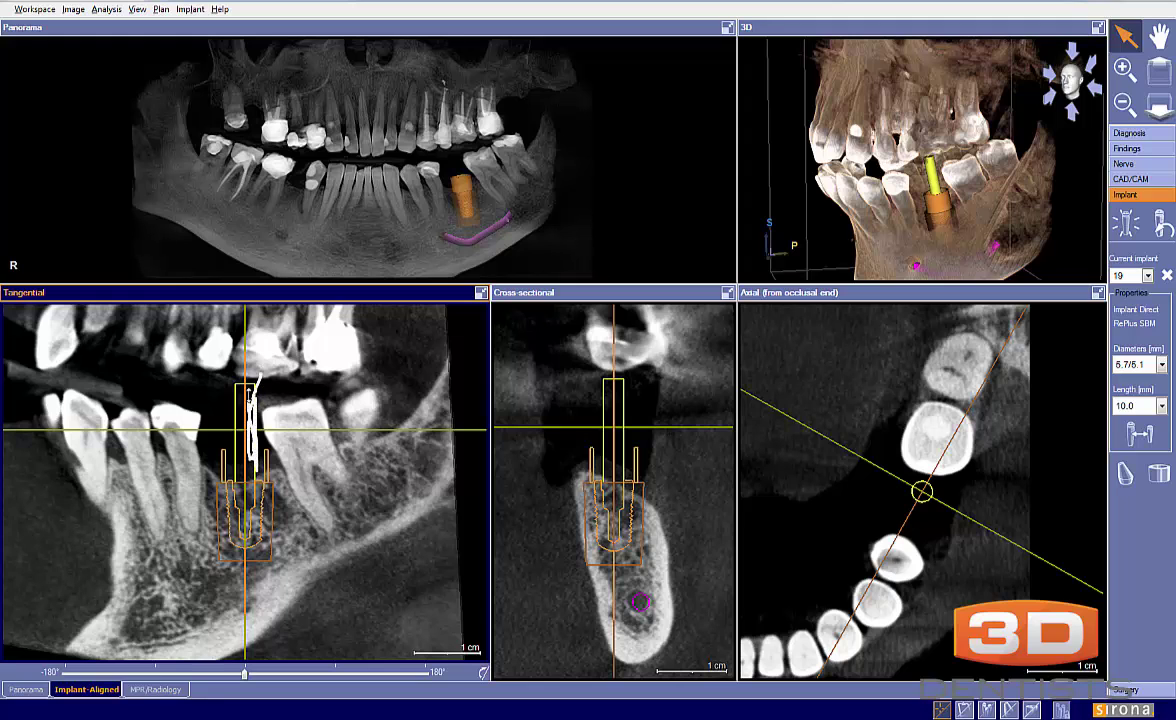
mouse_move(935, 478)
mouse_down()
mouse_move(916, 469)
mouse_move(908, 488)
mouse_move(940, 493)
mouse_move(930, 482)
mouse_up()
key(Escape)
drag(250, 505, 240, 509)
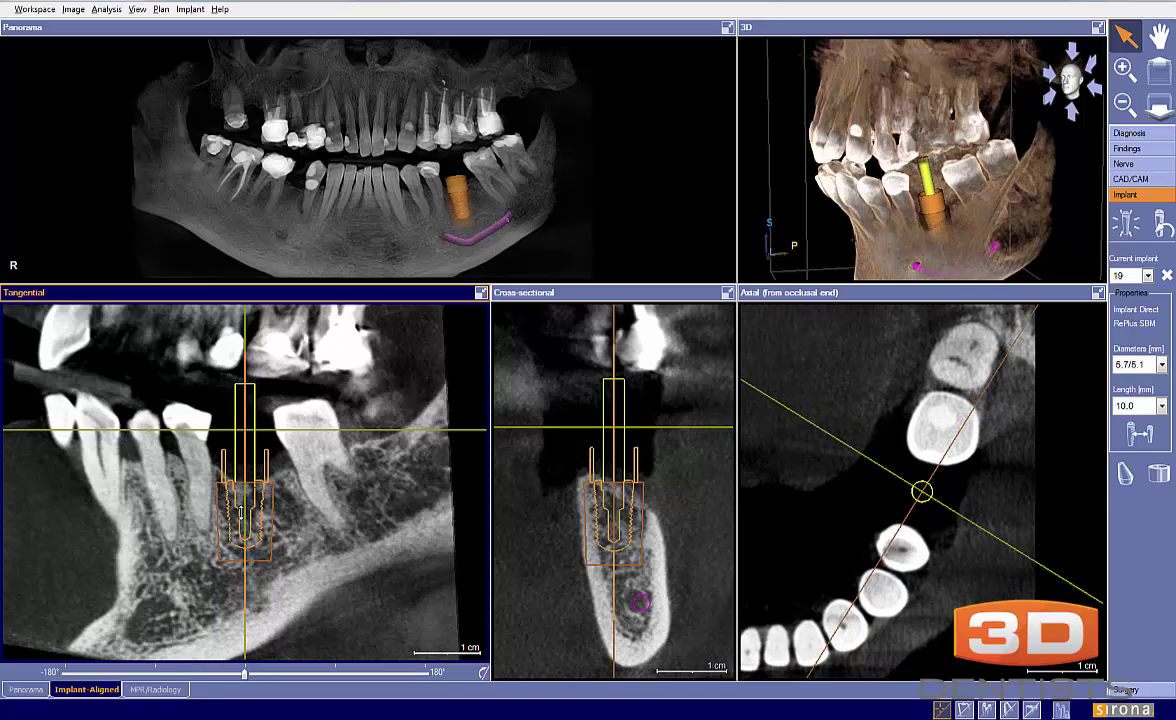
drag(249, 576, 257, 575)
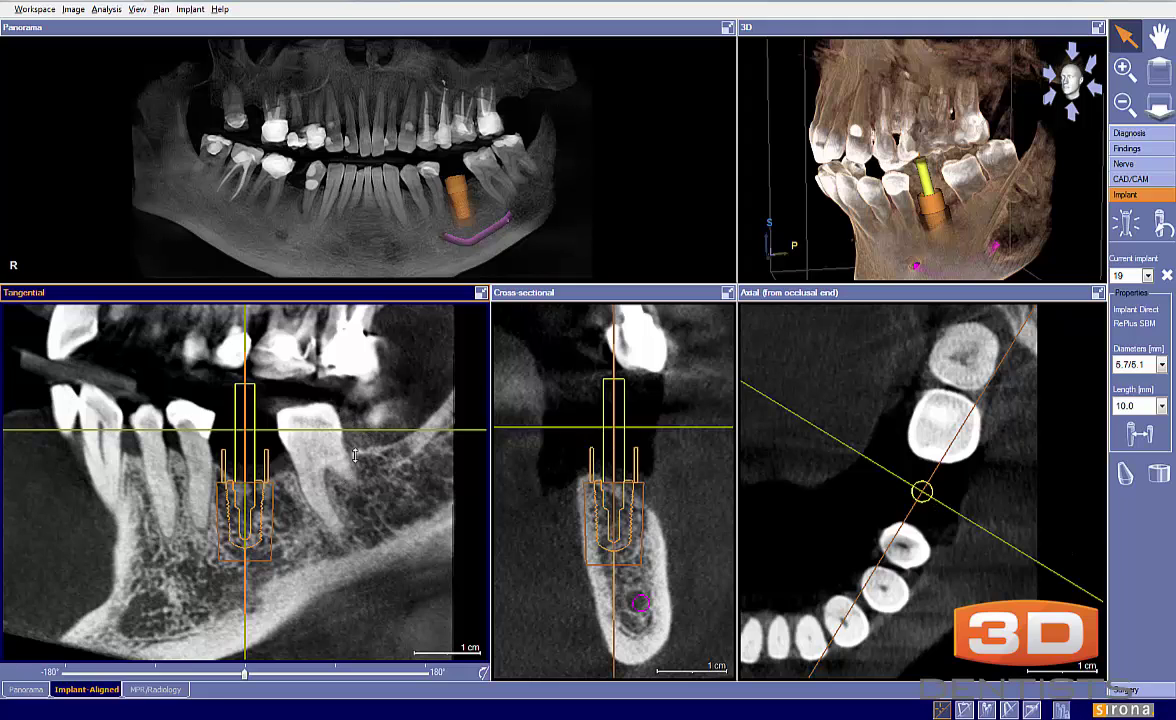
click(665, 455)
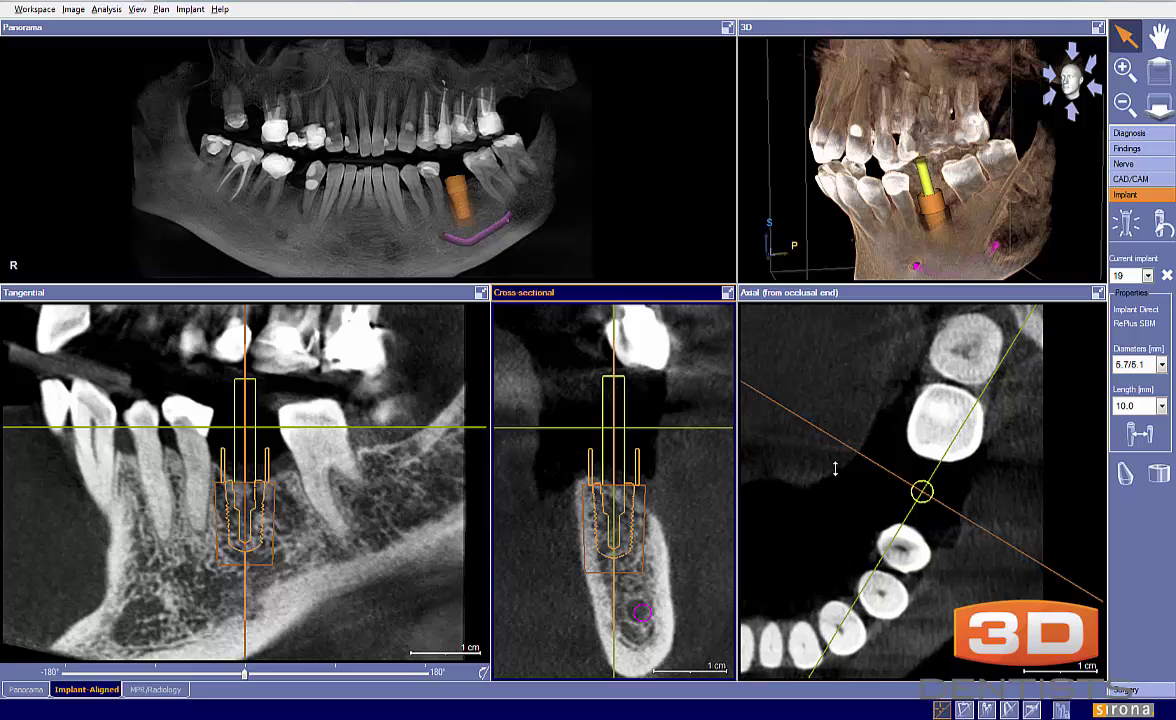
click(835, 470)
Step: Add the 7.0/6.0 Drill Key L sleeve to implant 19 with sleeve position D2 set to 19 mm
click(1158, 473)
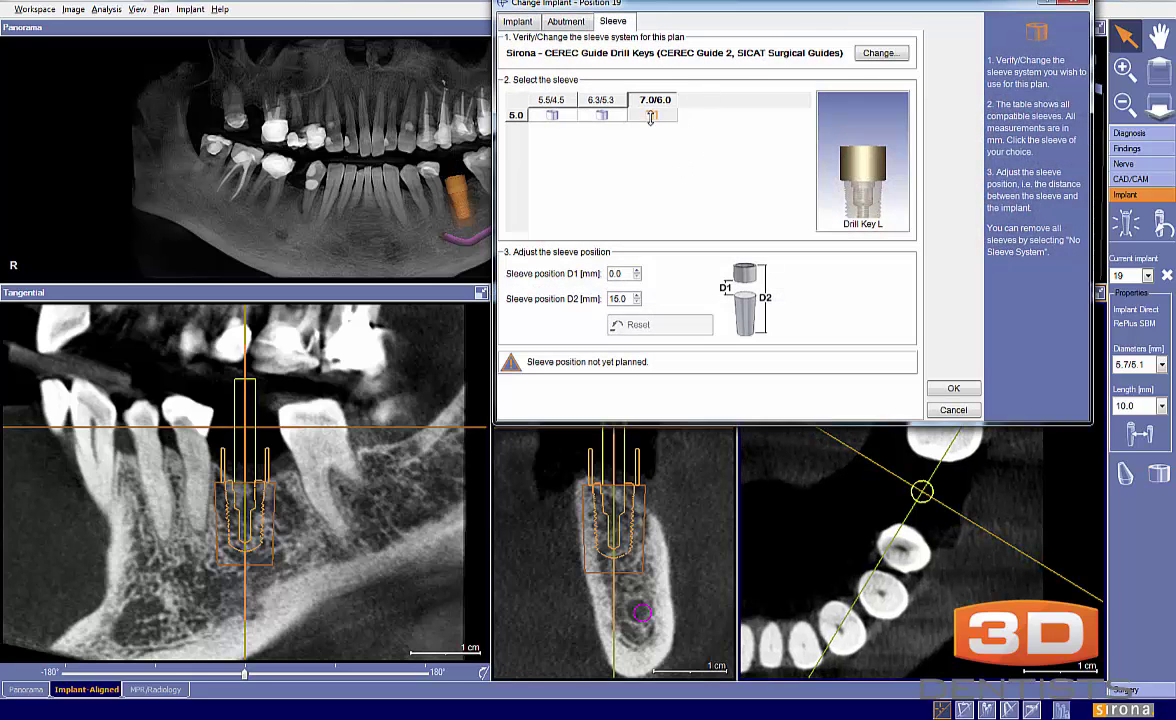
click(651, 117)
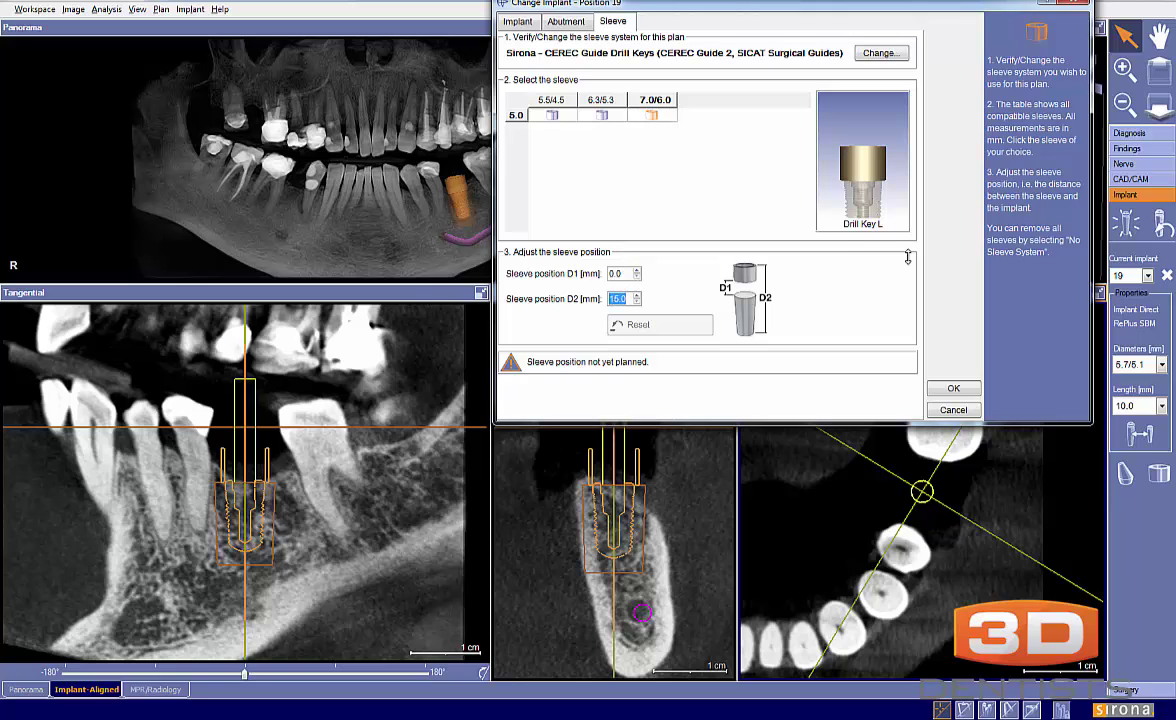
text(19)
key(Tab)
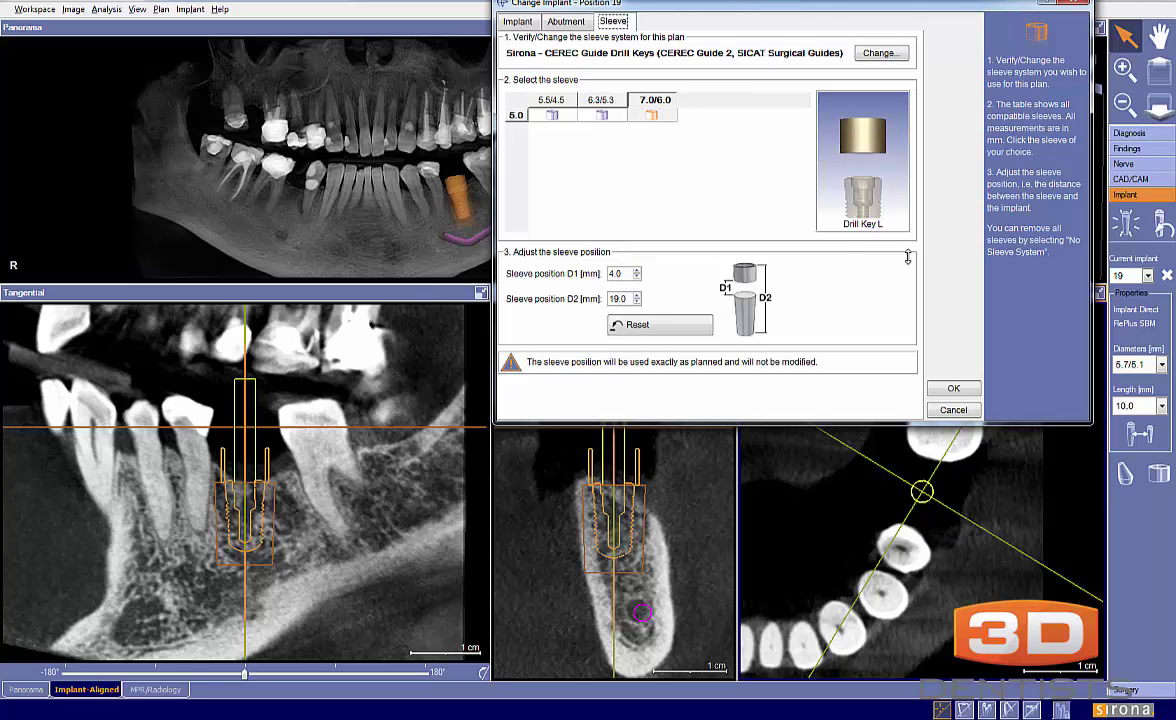
click(954, 389)
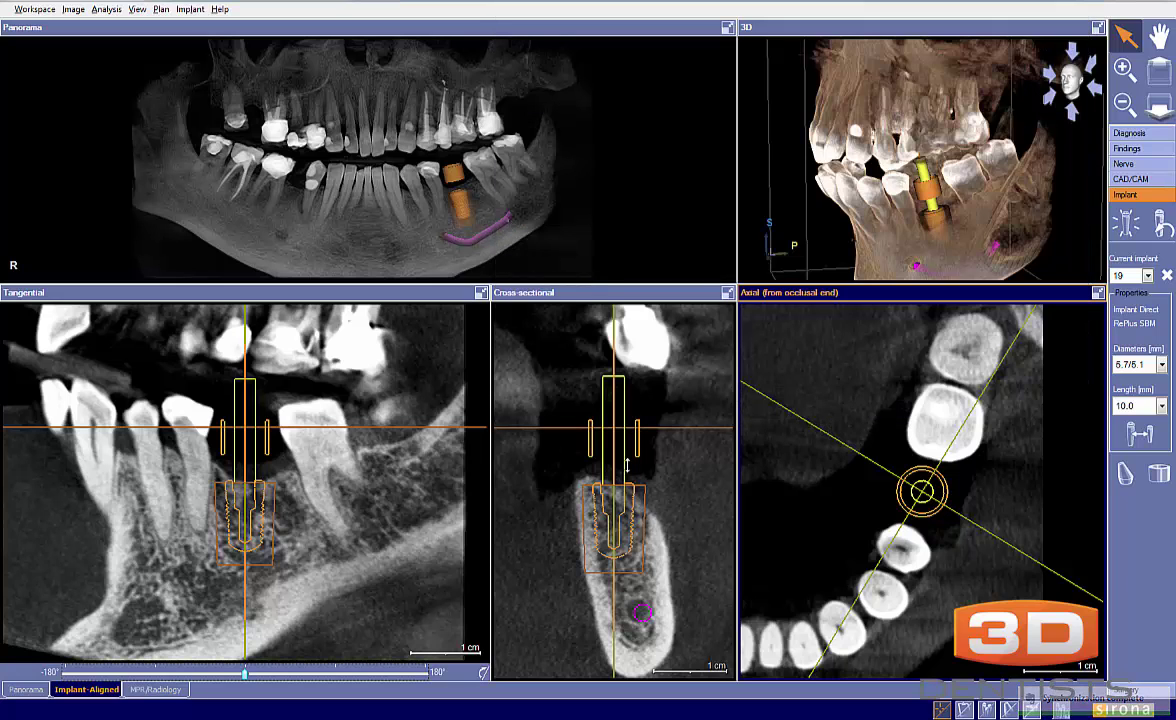
Step: Inspect the implant by rotating the tangential slice, reset the rotation to 0°, and fine-tune implant 19's position and tilt
mouse_move(248, 673)
mouse_down()
mouse_move(343, 677)
mouse_move(228, 672)
mouse_up()
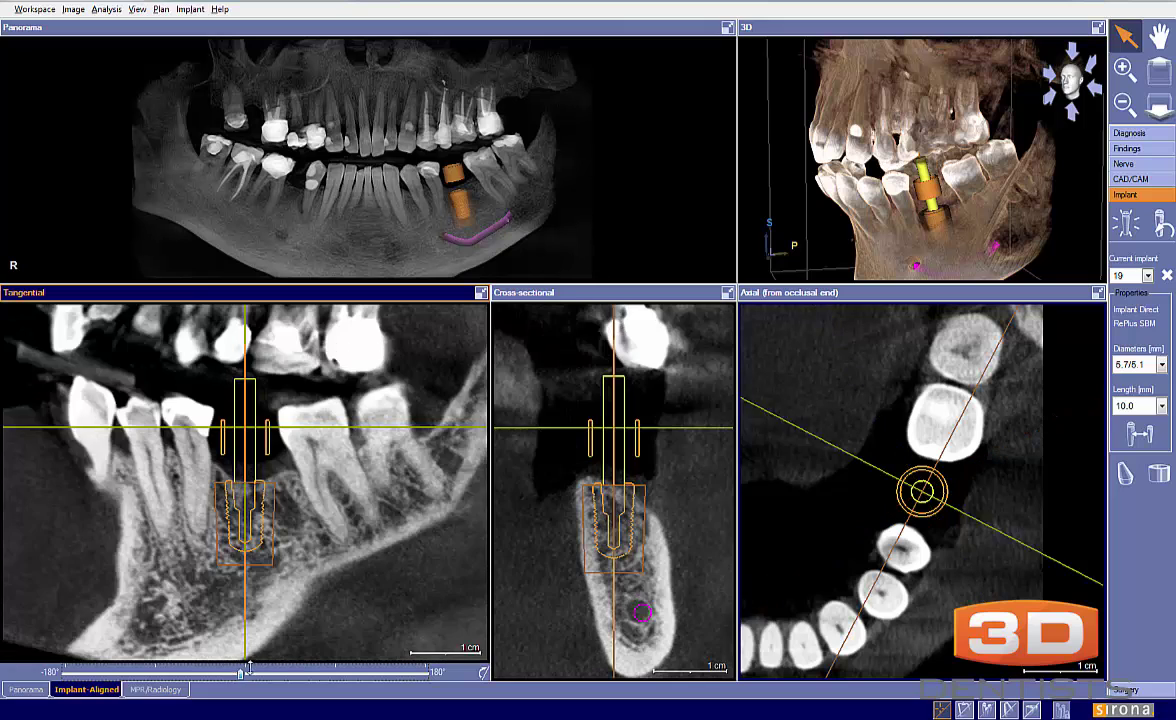
click(483, 673)
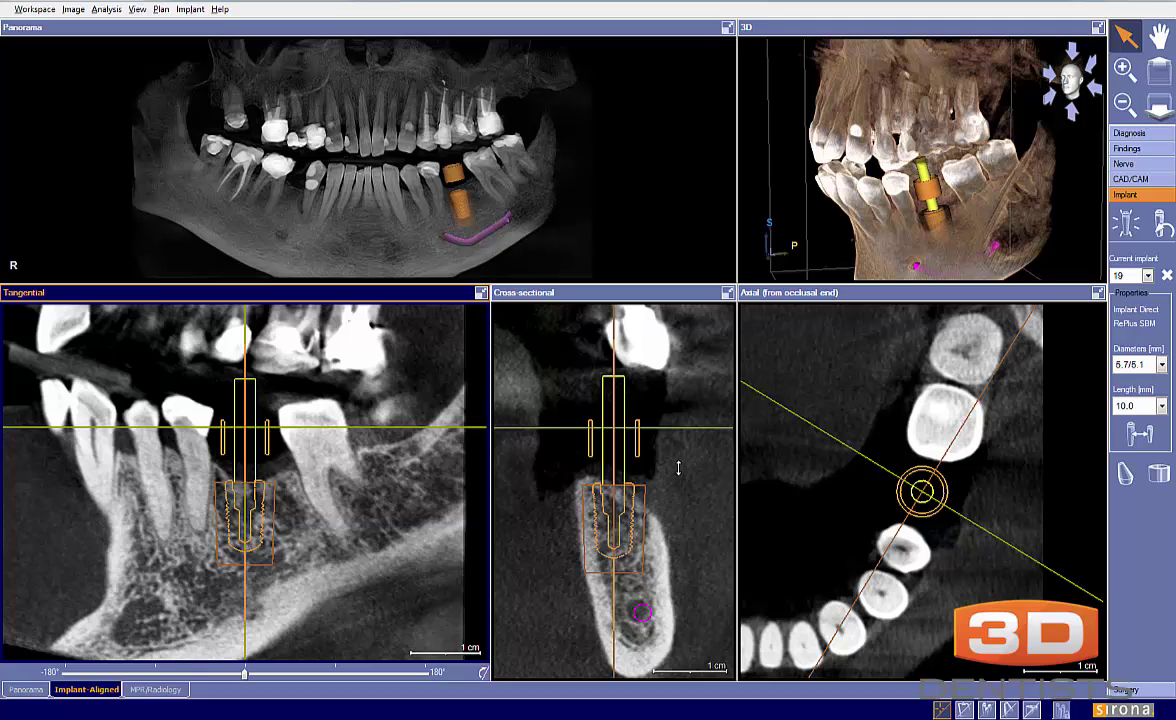
click(612, 400)
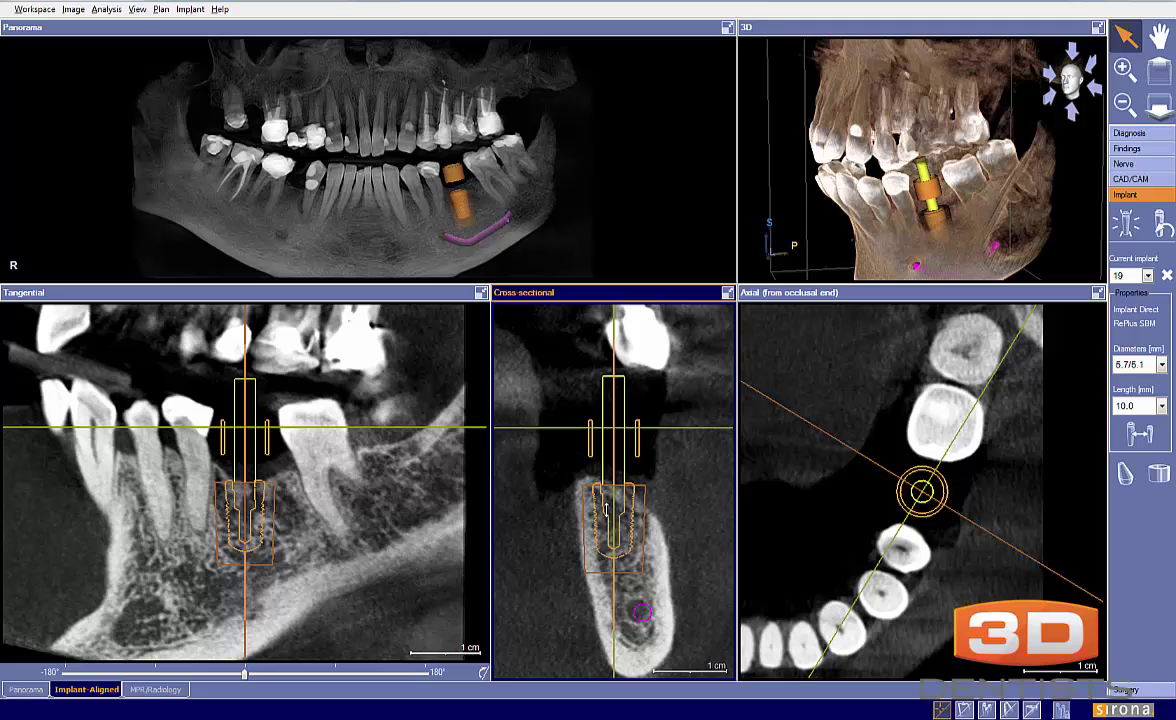
drag(606, 509, 608, 510)
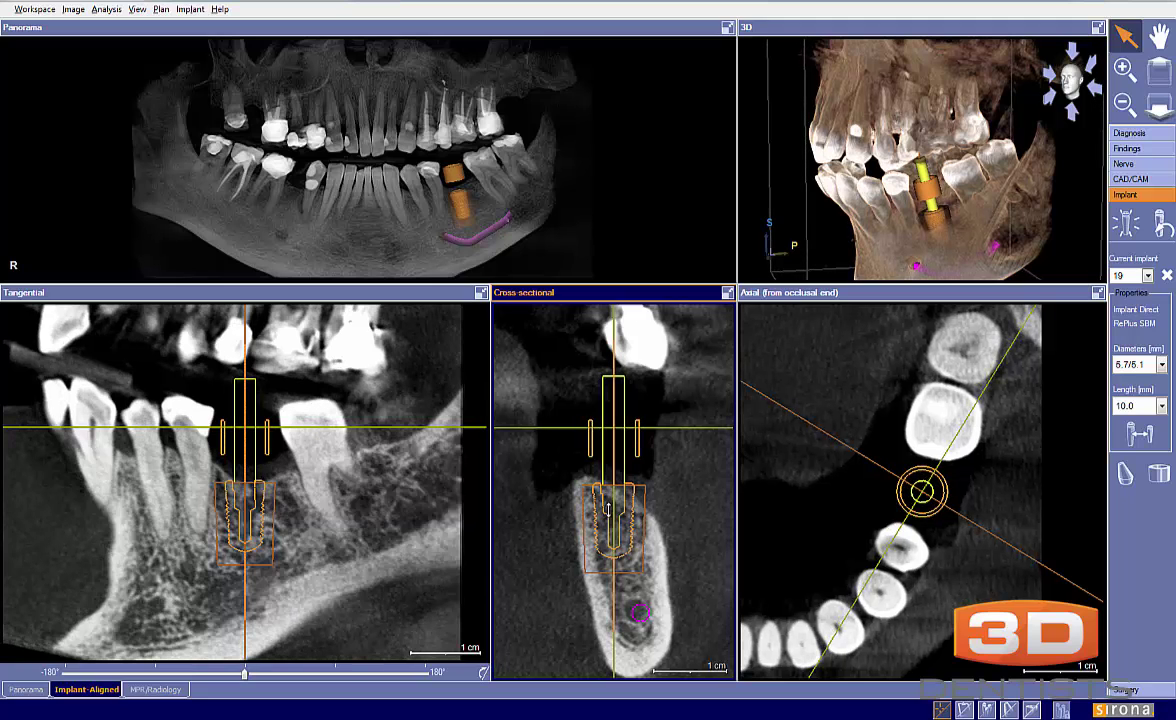
drag(240, 511, 245, 512)
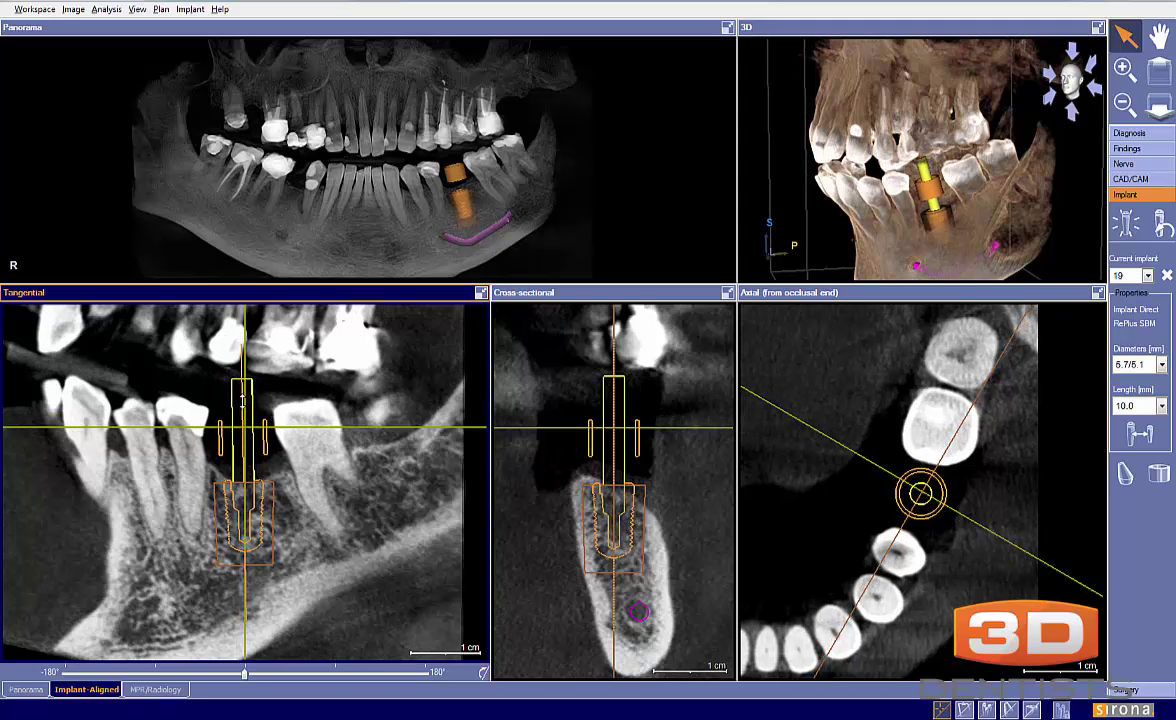
Step: Change implant 19 to the Astra Tech OsseoSpeed TX Profile implant line
click(1139, 433)
click(626, 250)
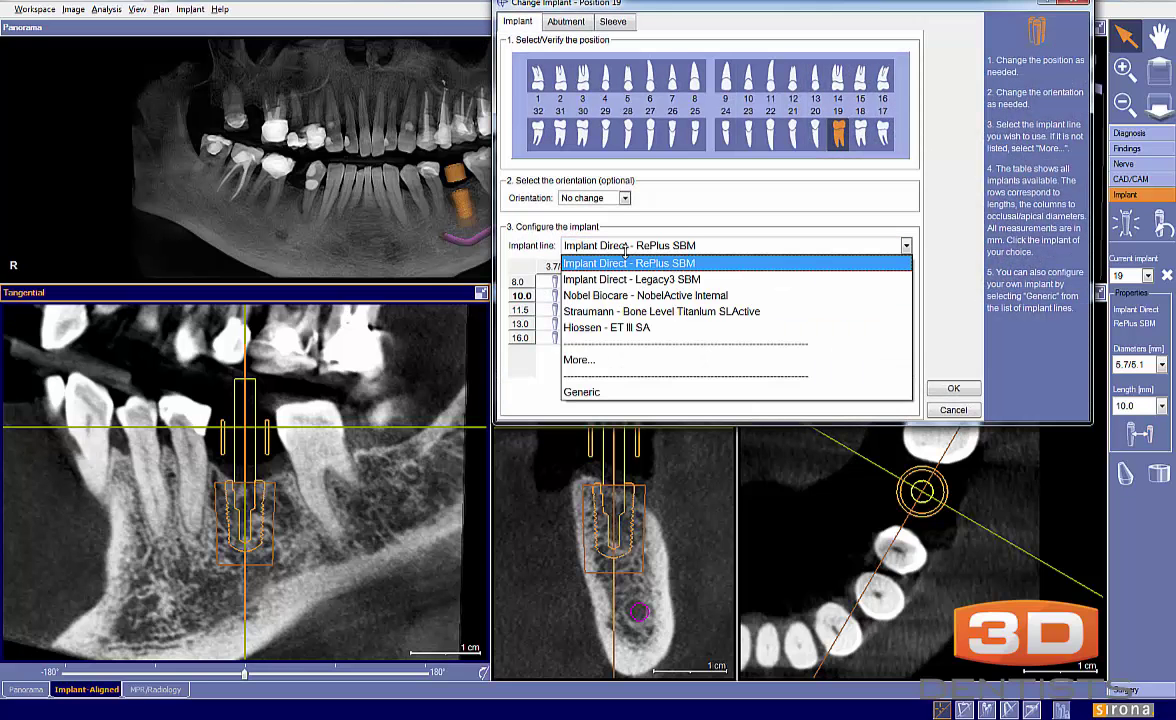
click(579, 359)
click(351, 245)
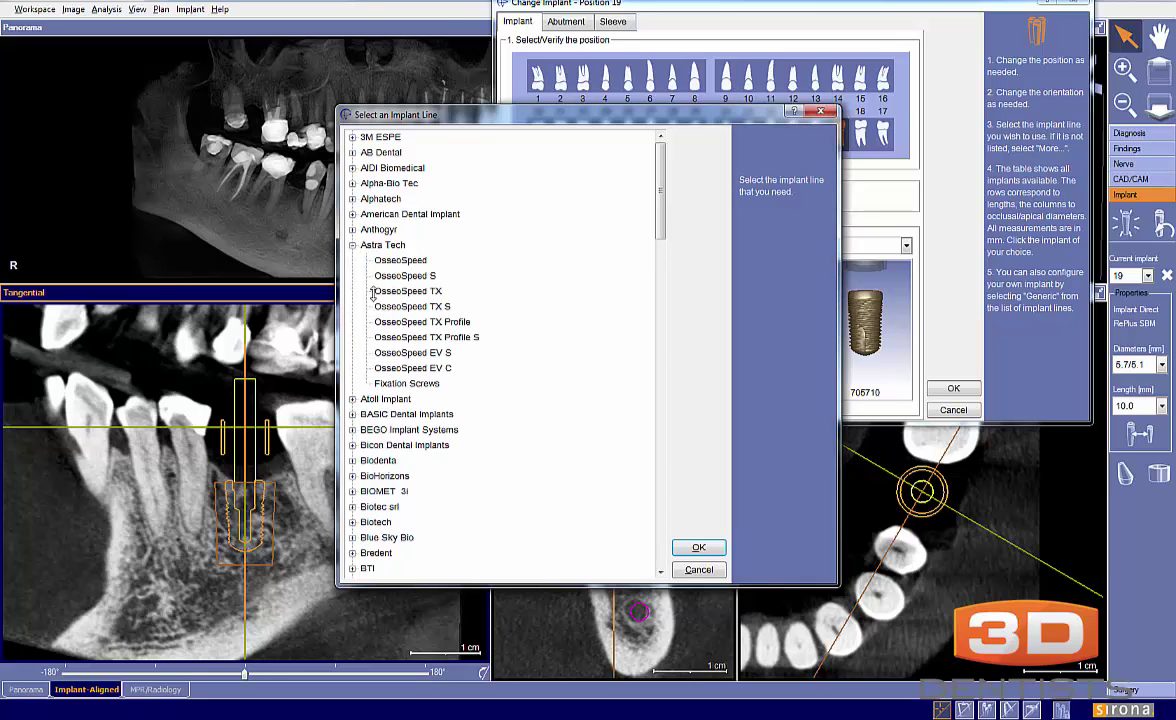
click(420, 322)
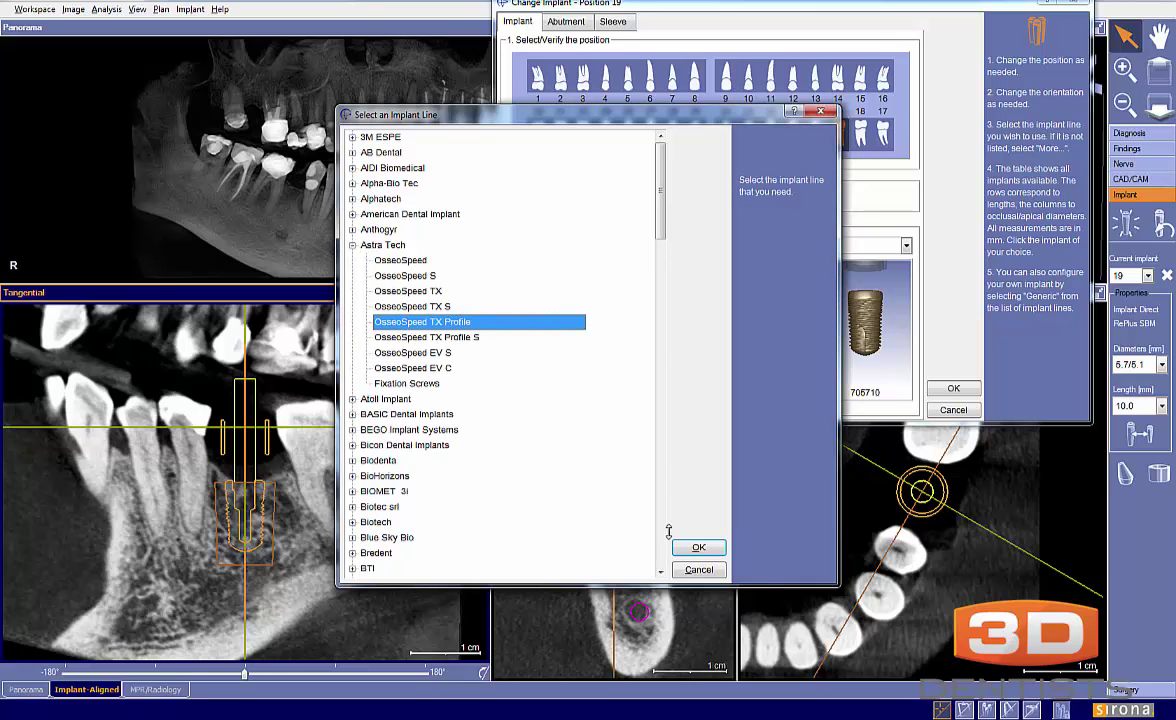
click(698, 547)
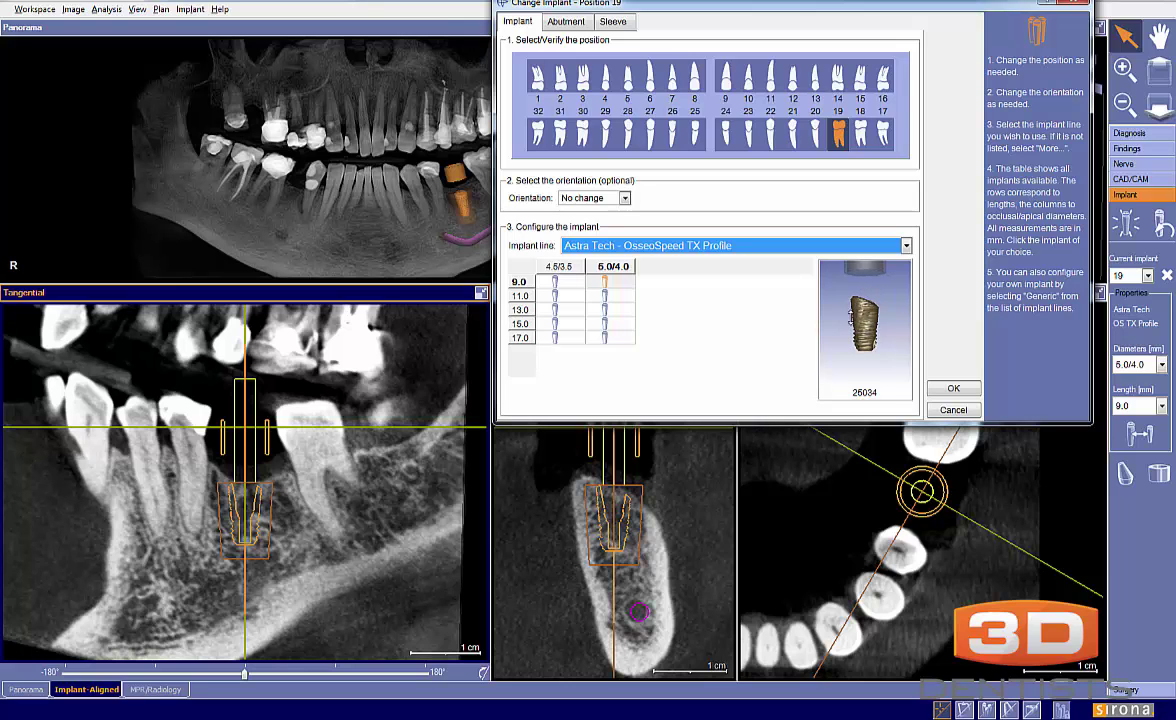
click(948, 390)
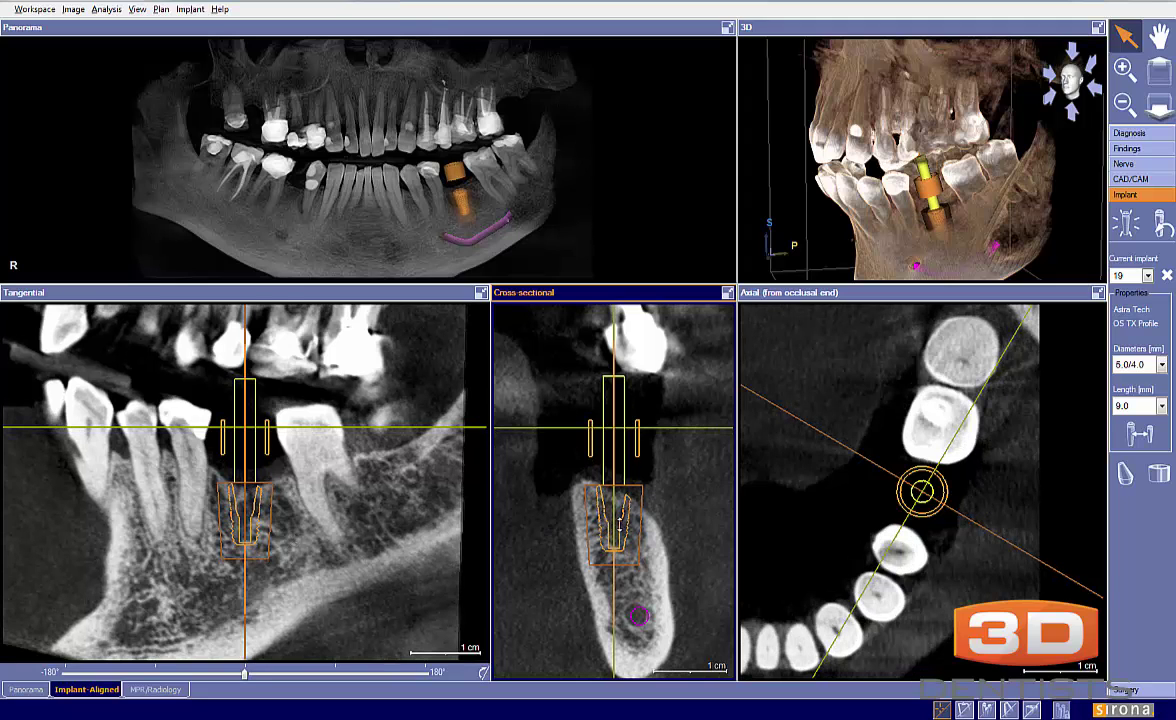
Step: Enlarge the cross-sectional view and compare lengths 11.0 and 13.0 mm for implant 19, leaving it set to 11.0 mm
click(727, 292)
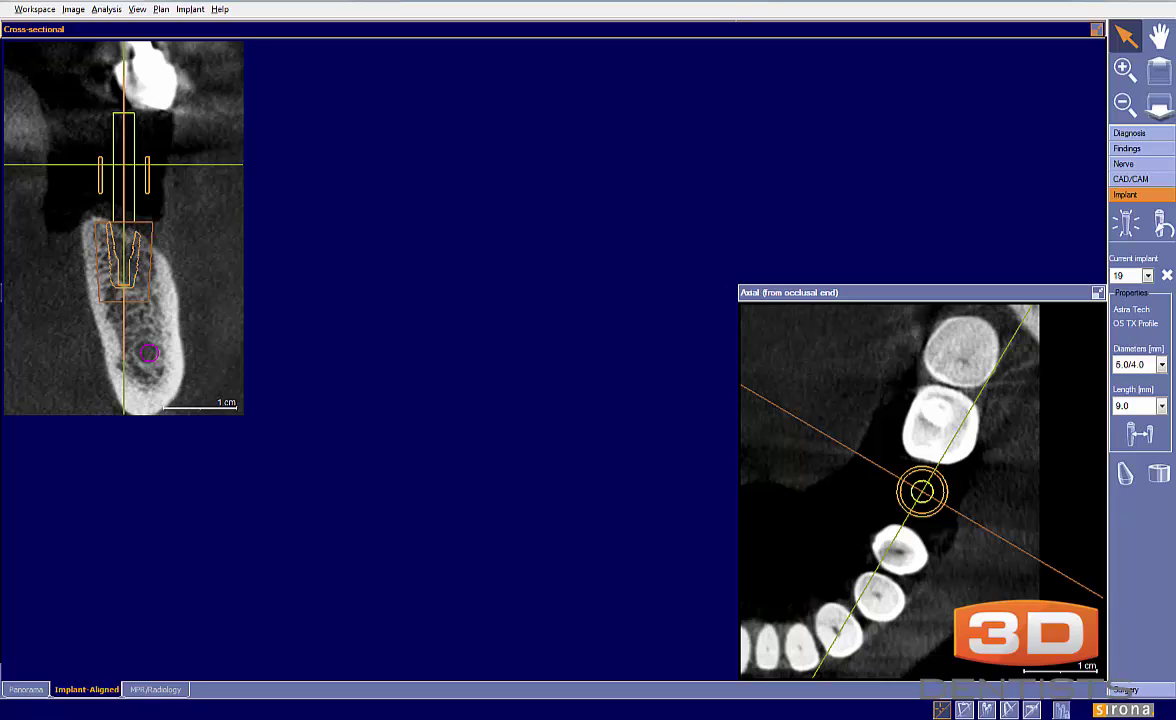
mouse_move(96, 214)
mouse_down()
mouse_move(162, 256)
mouse_move(93, 210)
mouse_move(86, 222)
mouse_up()
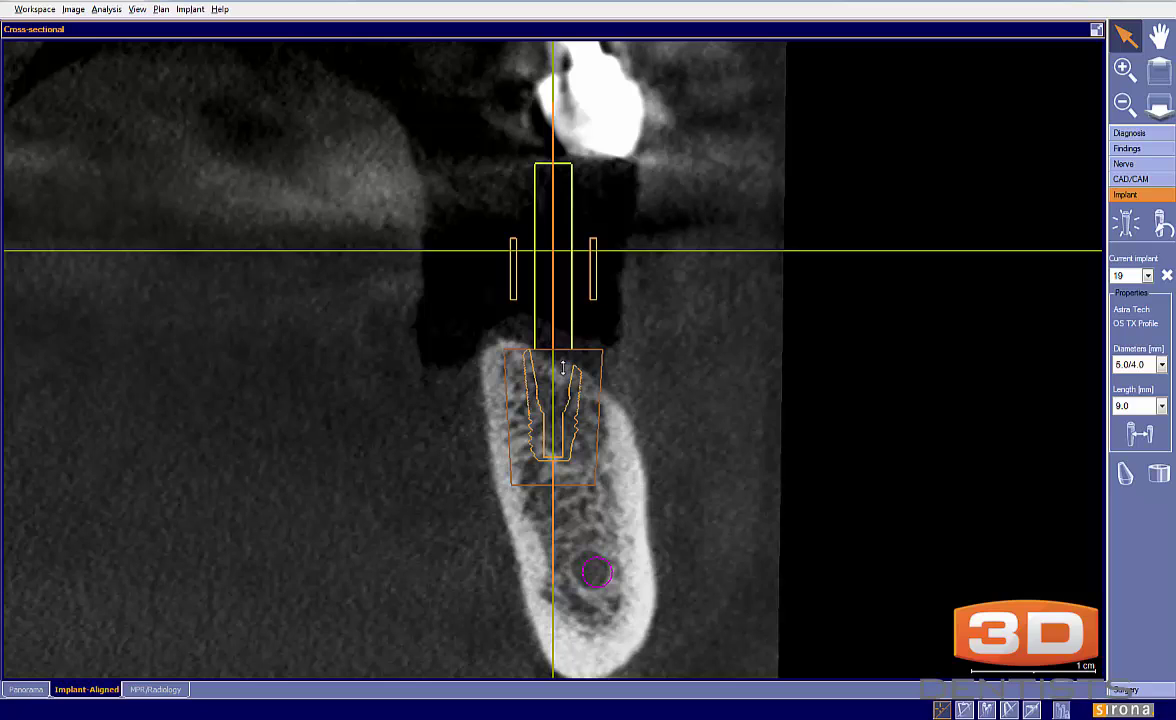
click(1161, 405)
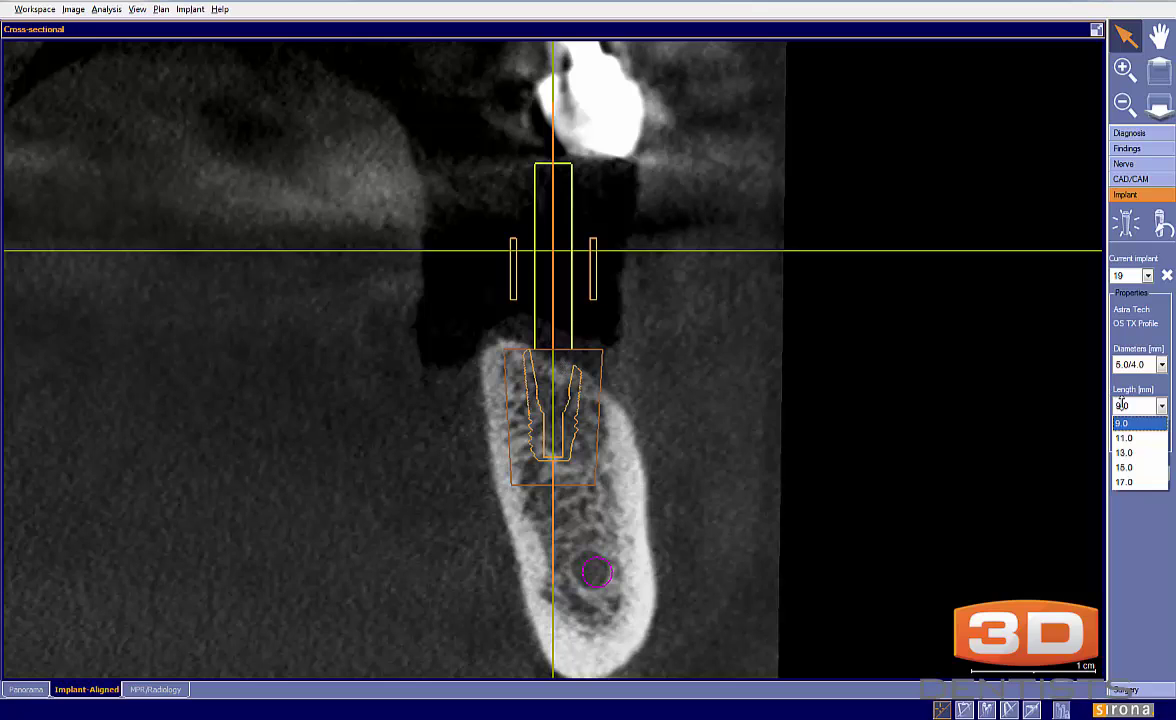
click(1130, 438)
click(1161, 405)
click(1131, 450)
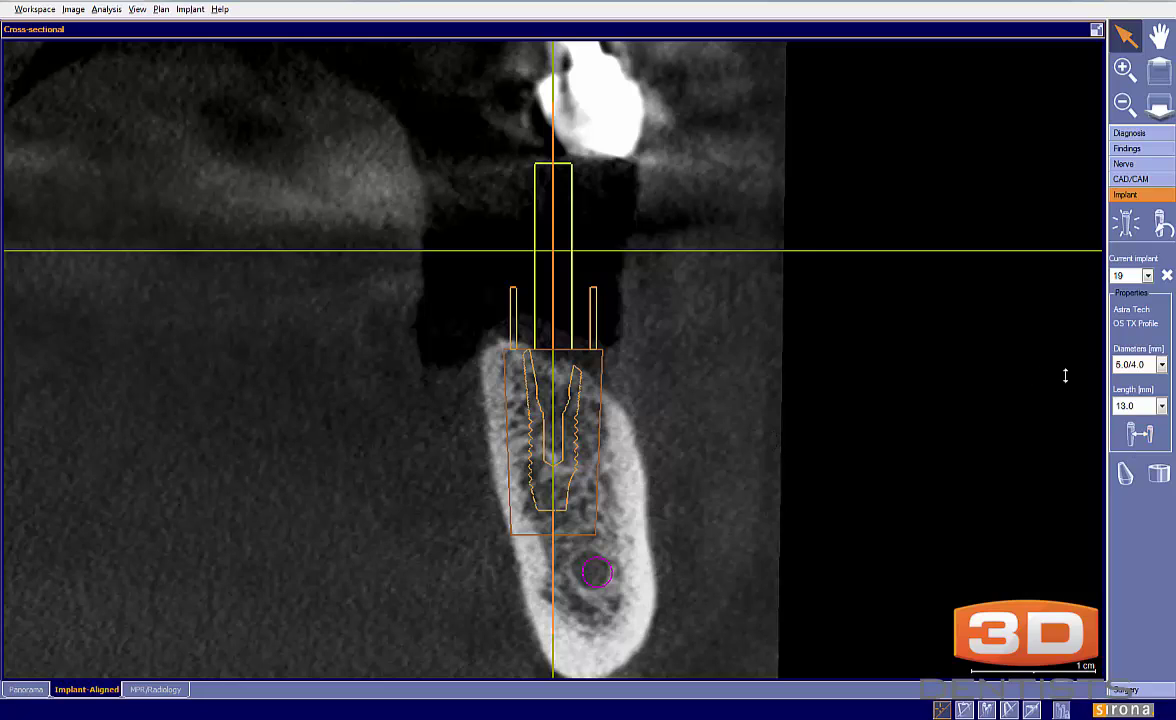
click(1161, 405)
click(1124, 437)
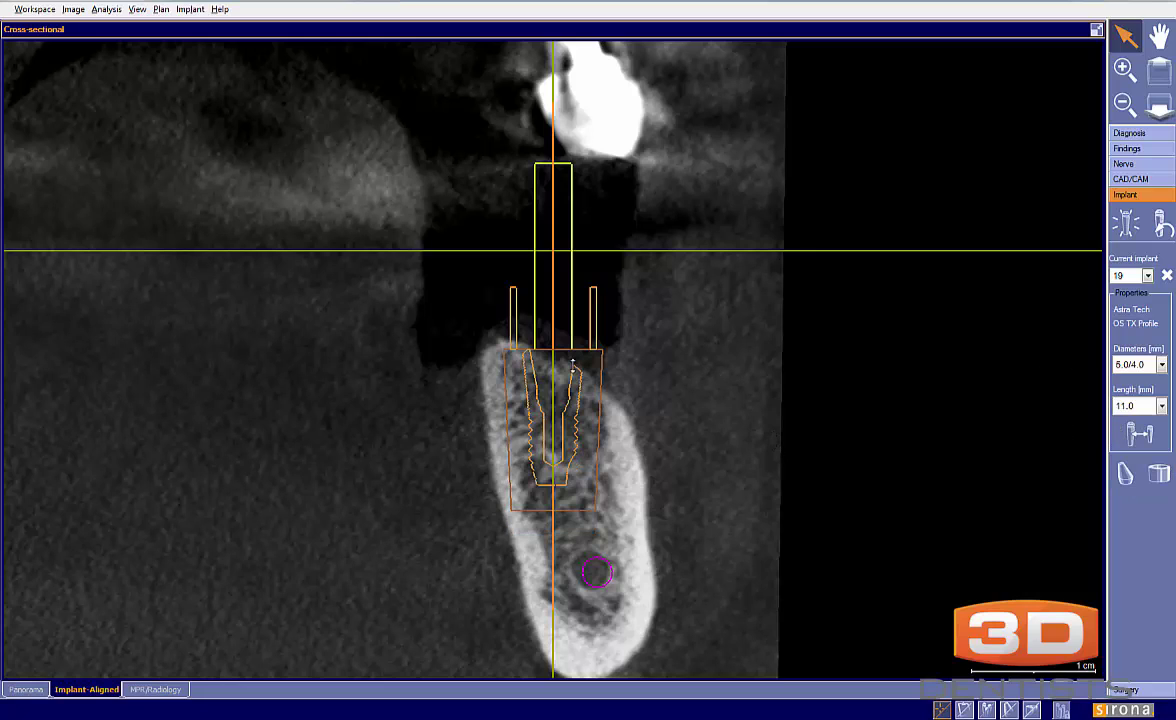